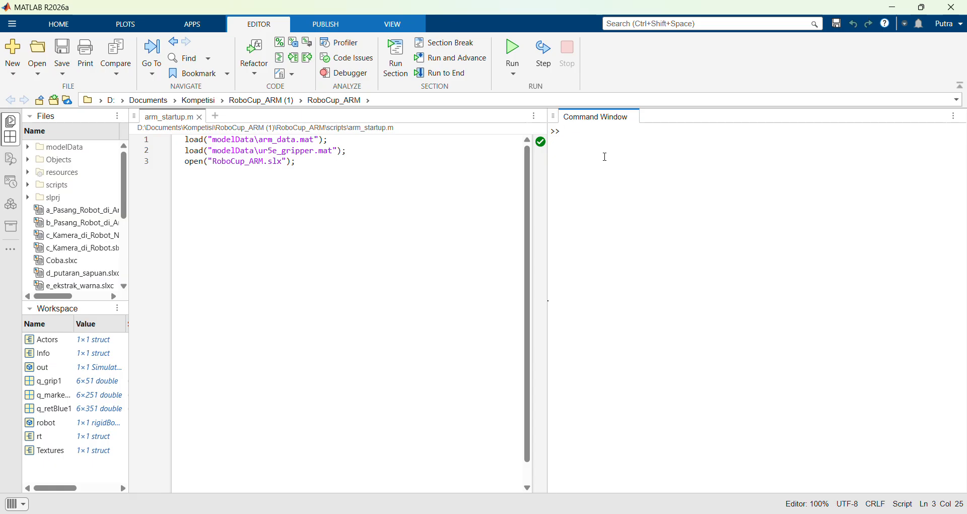
Step: Launch Simulink from the MATLAB command line
type("simulin")
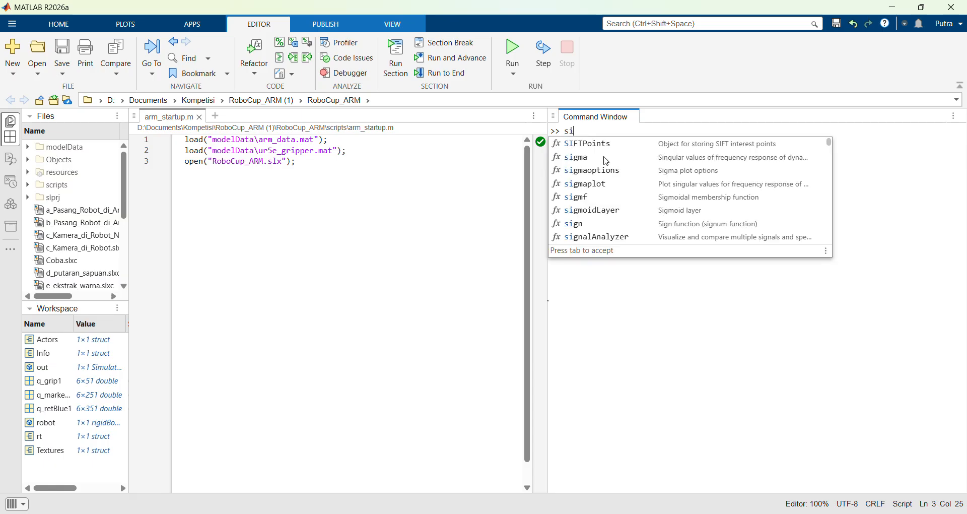
type("k")
key("Return")
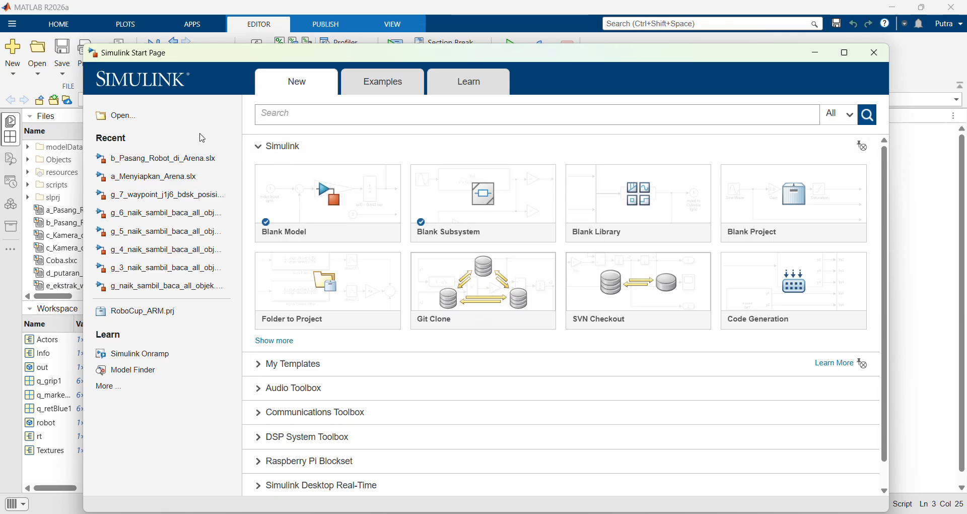
Step: Open the model c_Kamera_di_Robot_N_Posisi_Motor_di_Bin_Target.slx from the Simulink folder
left_click(140, 124)
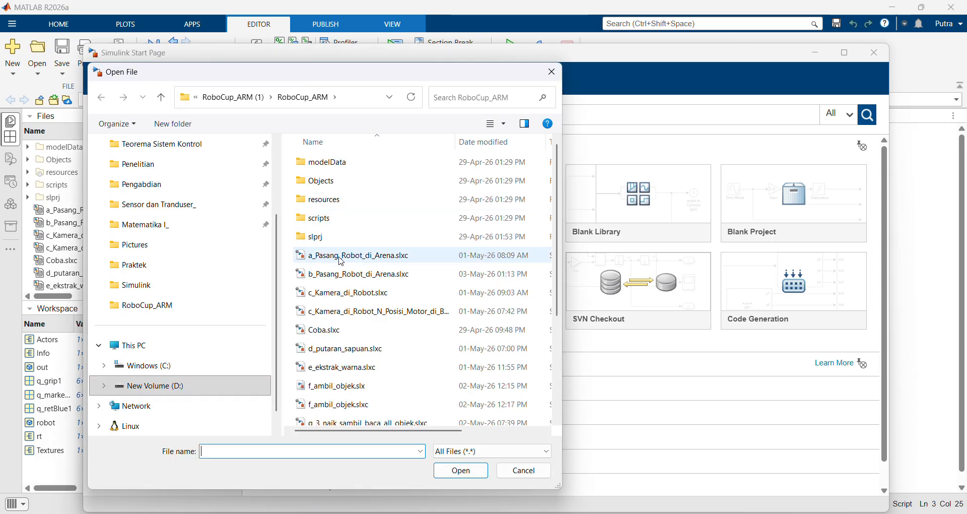
left_click(191, 263)
left_click(197, 285)
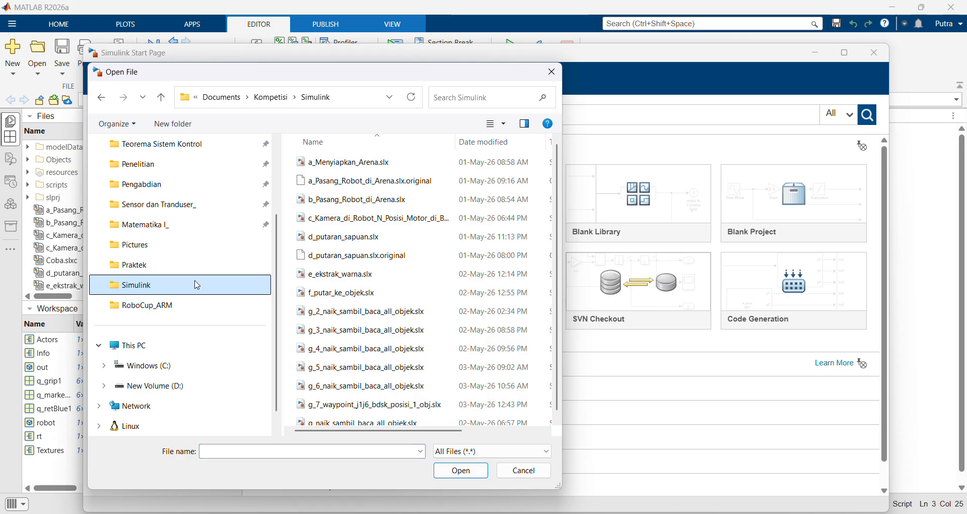
left_click(377, 204)
left_click(378, 218)
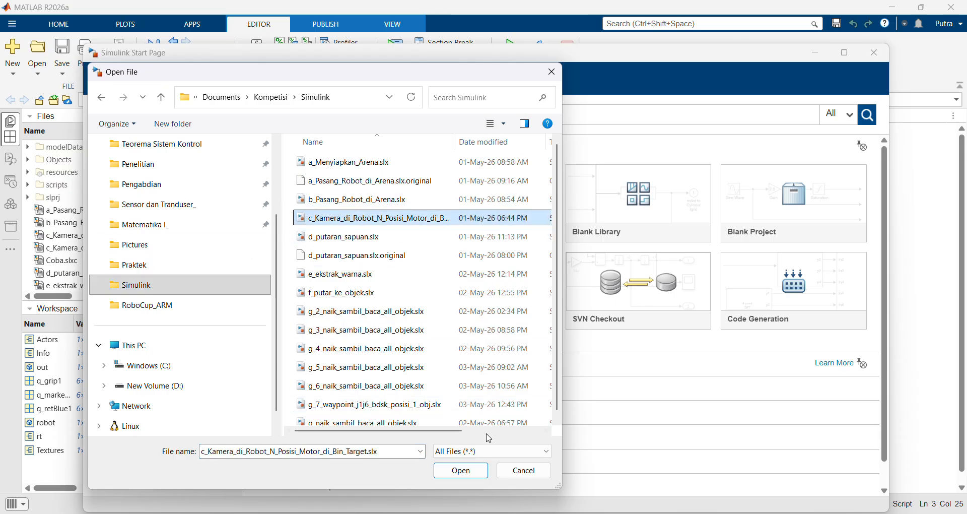
left_click(460, 470)
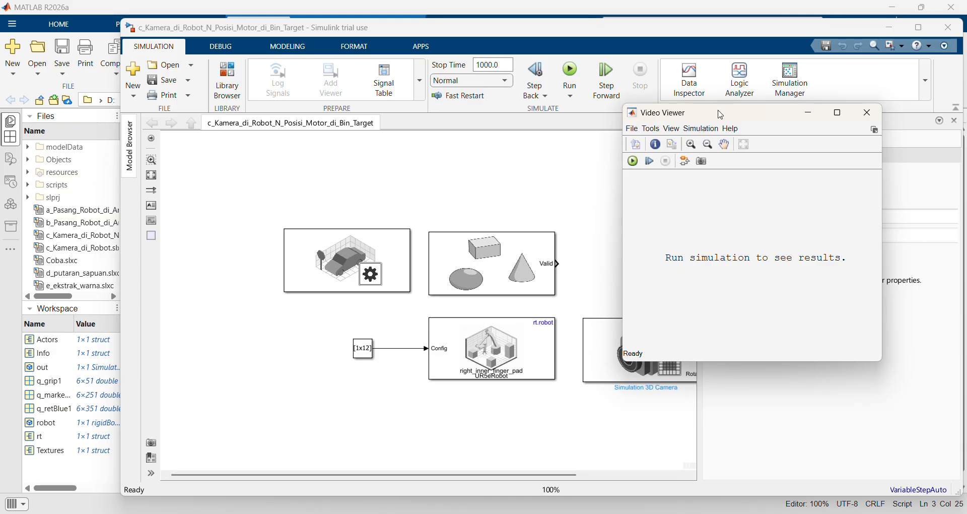
Step: Clear the view of the model by moving the Video Viewer window aside and closing the Property Inspector
left_click_drag(720, 115, 810, 168)
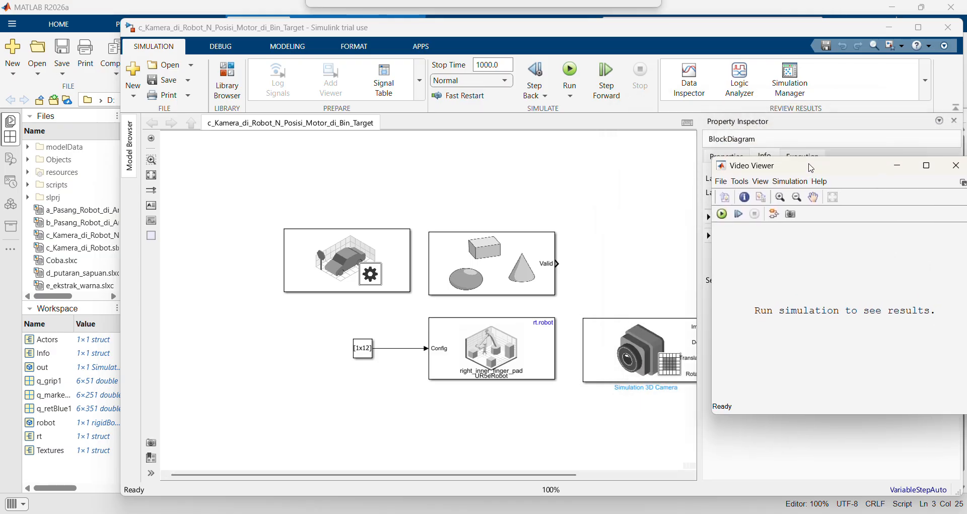
left_click(955, 125)
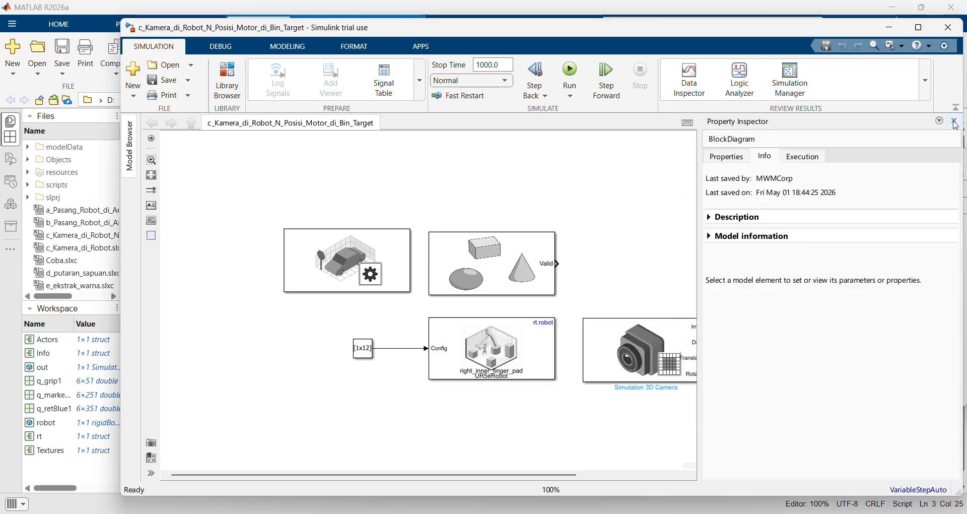
left_click(956, 125)
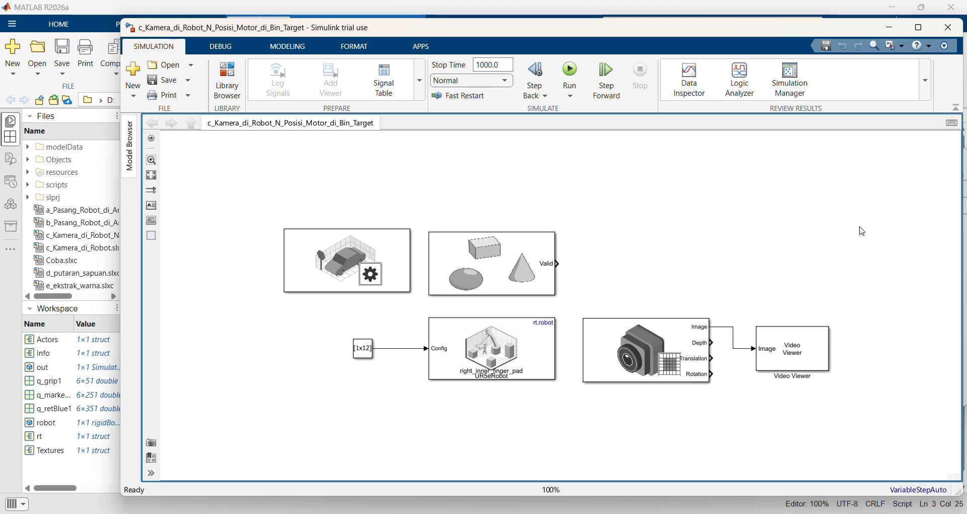
Step: Move the Video Viewer block up so its input lines up straight with the camera block's Image output
left_click(508, 362)
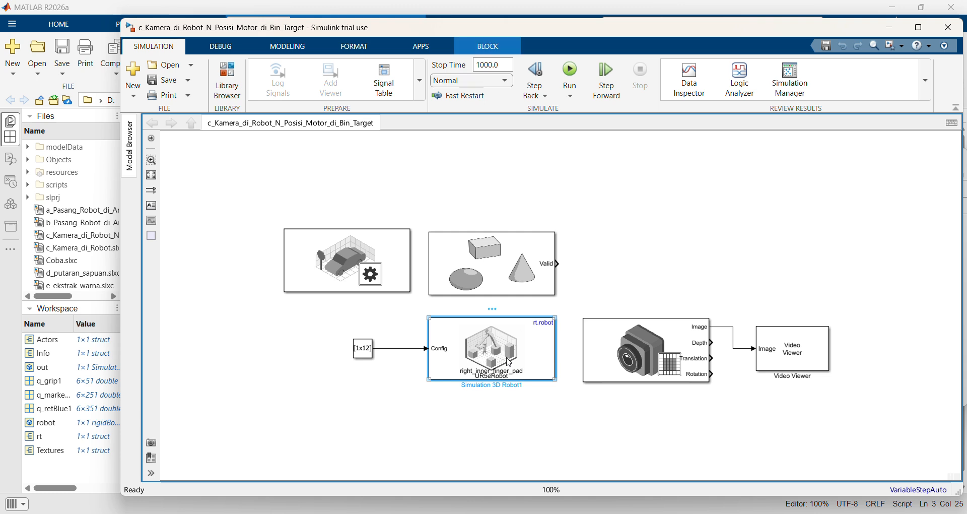
left_click(365, 355)
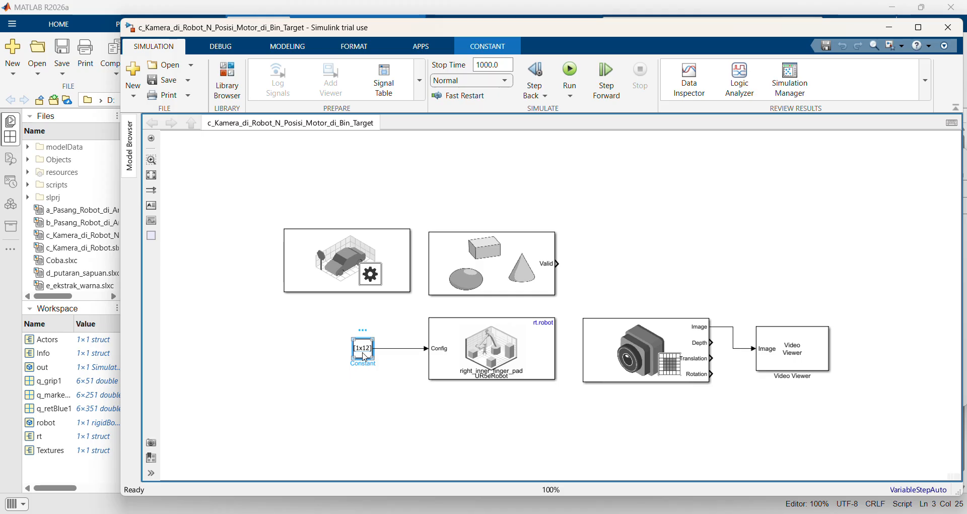
left_click(612, 353)
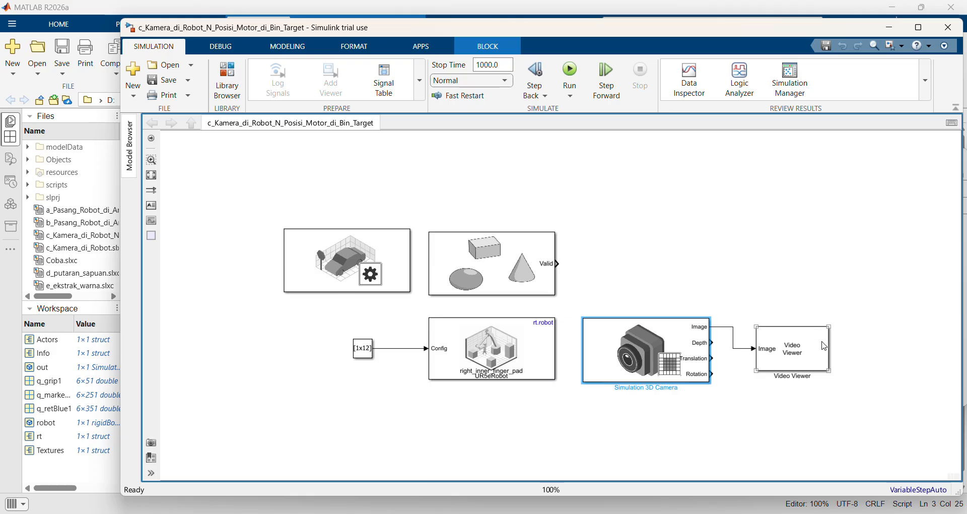
left_click(819, 347)
left_click_drag(818, 335, 816, 324)
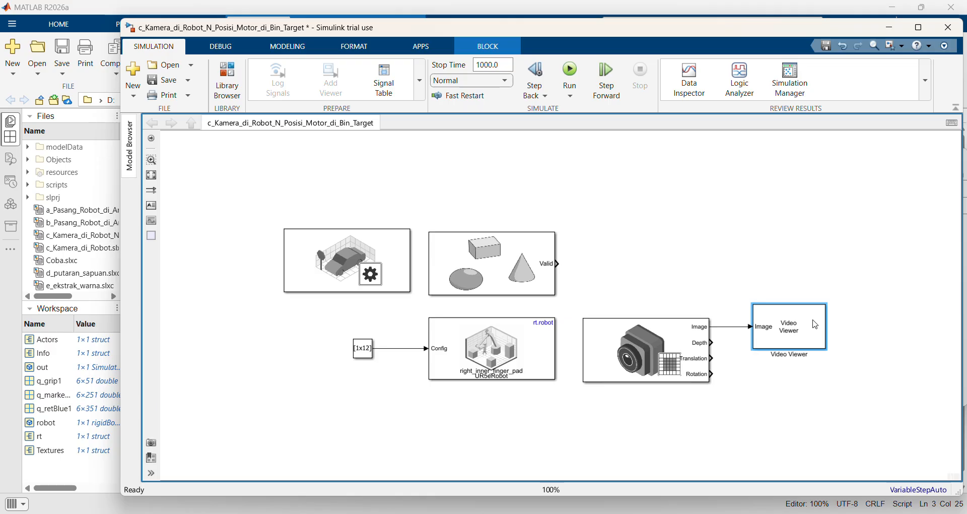
Step: Copy the camera block's name and search the block library for "Simulation 3D Camera"
left_click(637, 372)
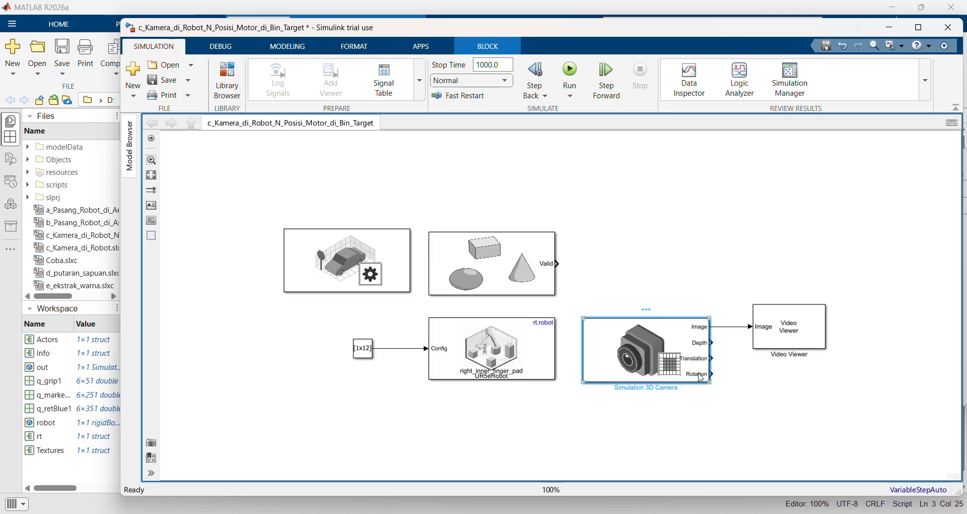
double_click(658, 387)
key("ctrl+c")
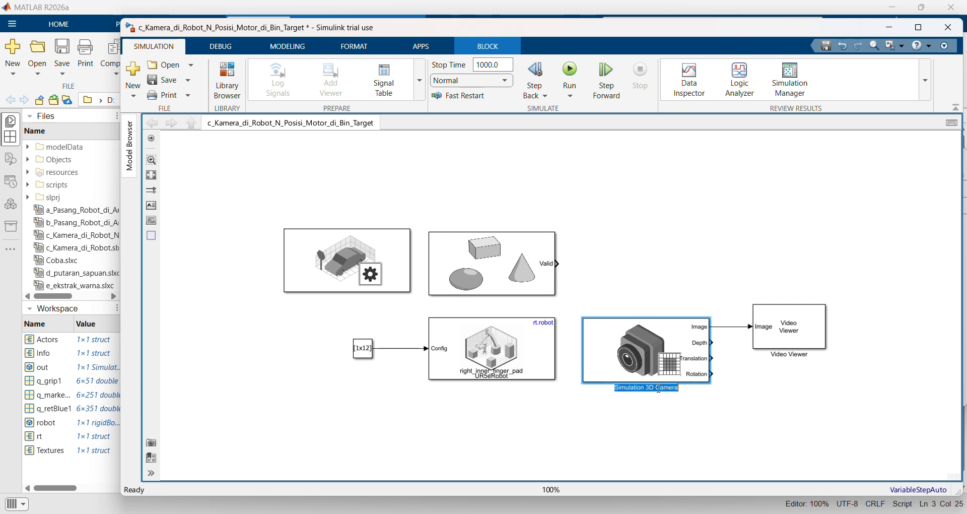
left_click(216, 93)
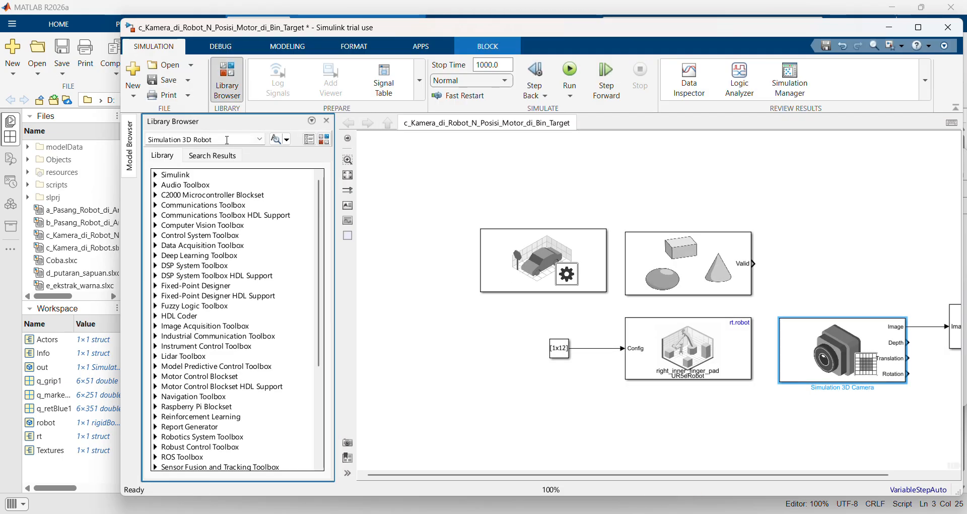
key("ctrl+a")
key("ctrl+v")
key("ctrl+a")
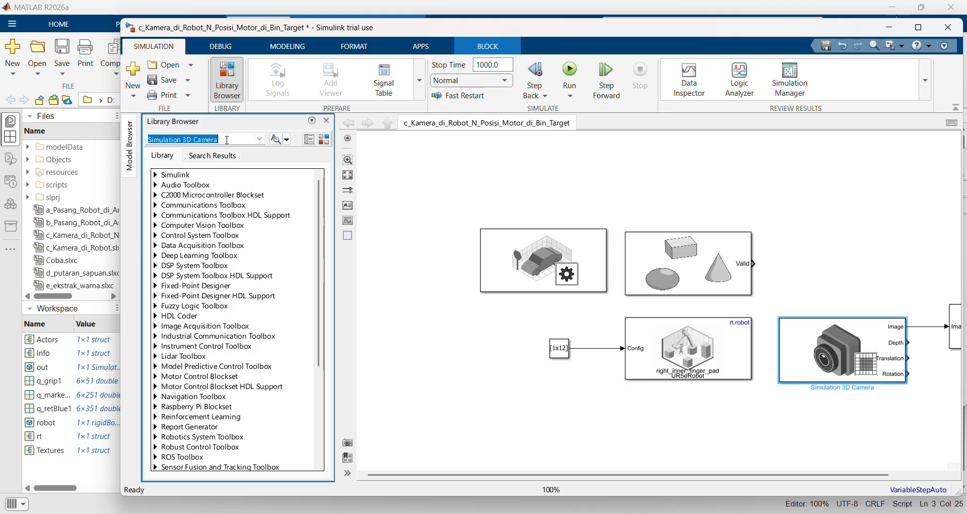
key("Return")
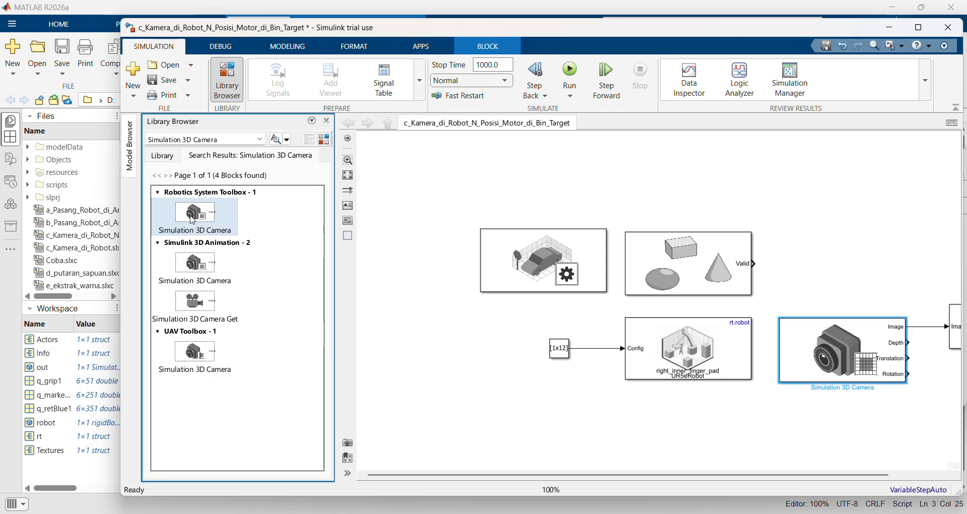
Step: Add Simulation 3D Camera blocks from Robotics System Toolbox and Simulink 3D Animation, placing the first below the robot block and the second below the existing camera
left_click_drag(196, 220, 709, 426)
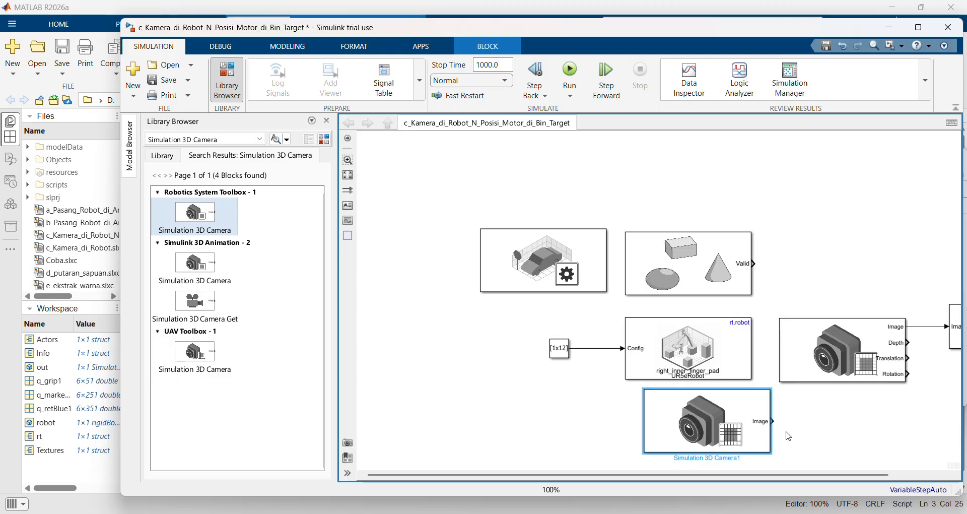
left_click_drag(213, 269, 844, 421)
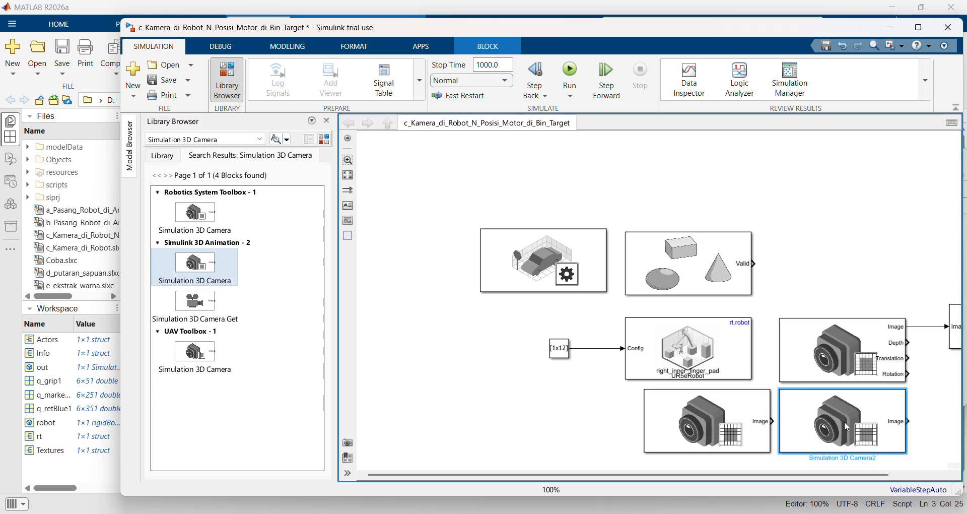
left_click(761, 420)
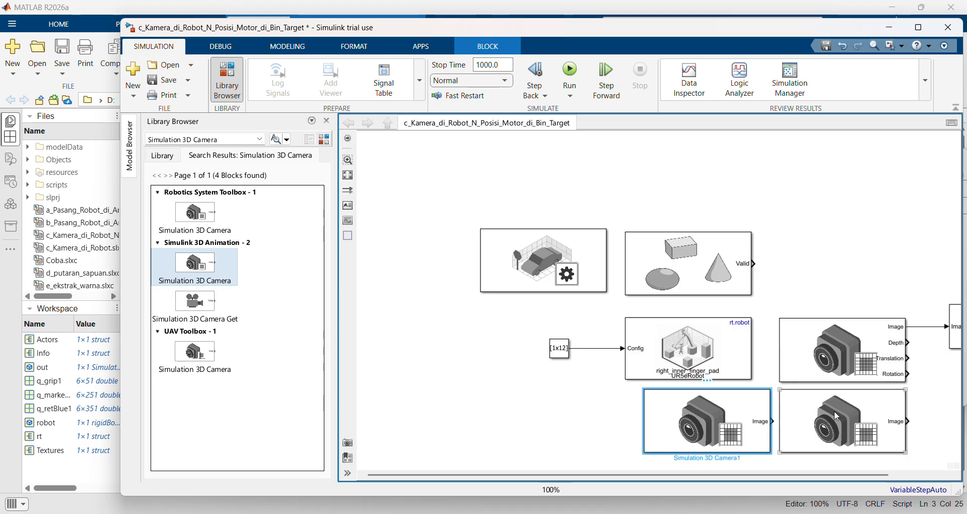
left_click(847, 348)
left_click(839, 393)
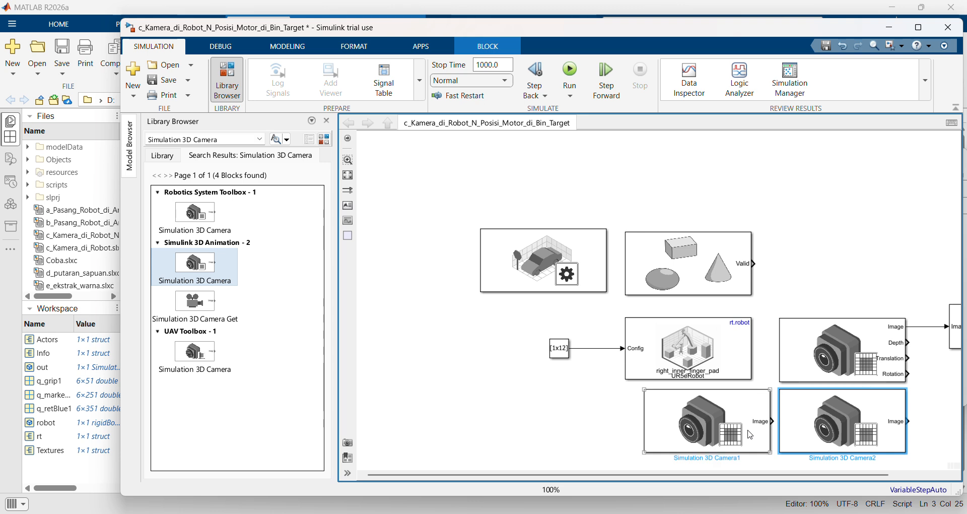
left_click(711, 423)
left_click_drag(710, 419, 693, 417)
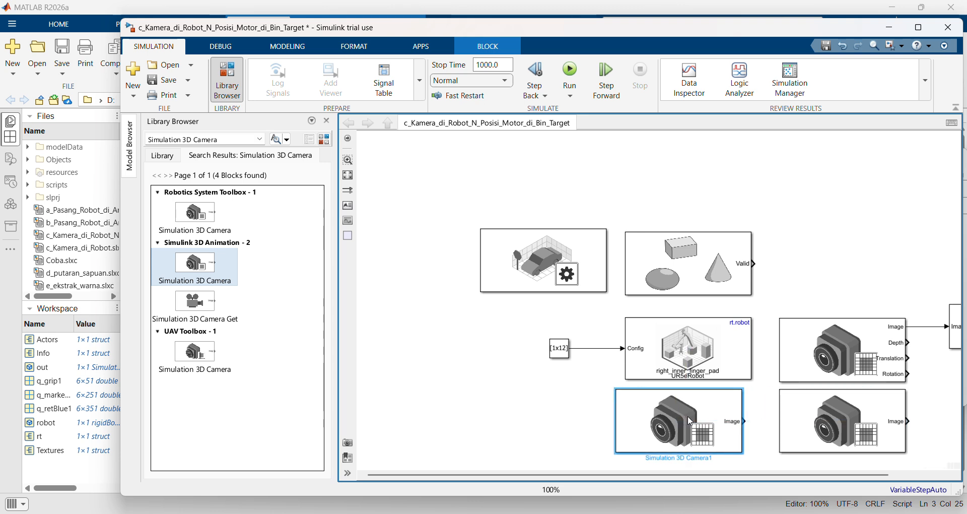
Step: Enable the depth output and the location and orientation output on the new camera block below the robot block
double_click(694, 416)
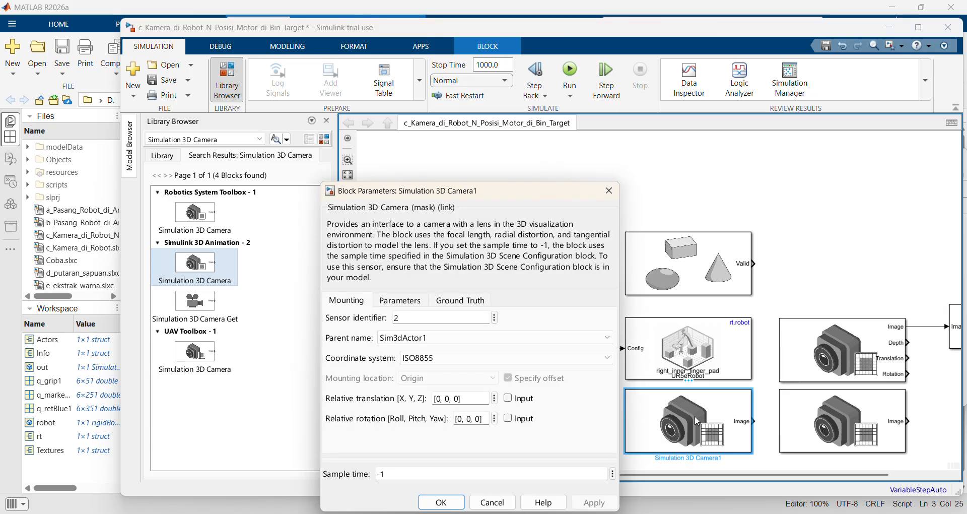
left_click(472, 301)
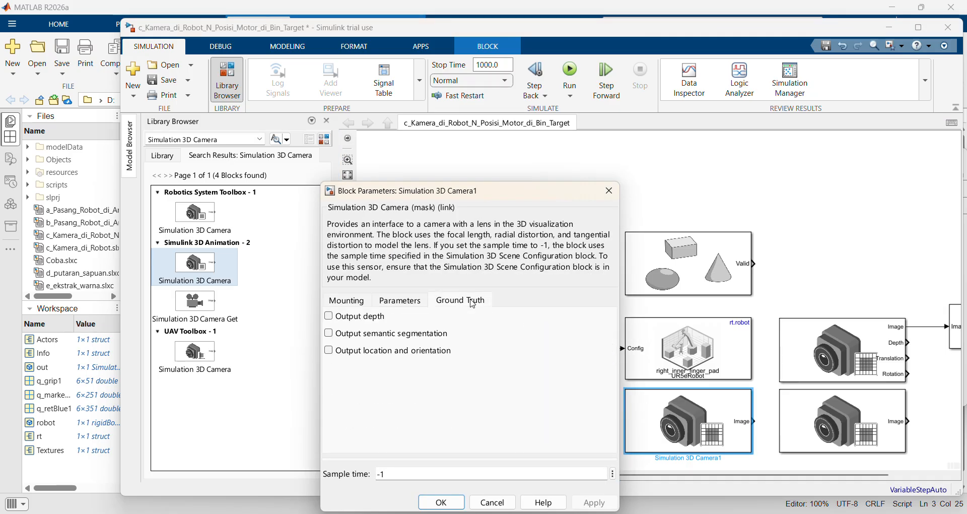
left_click(333, 316)
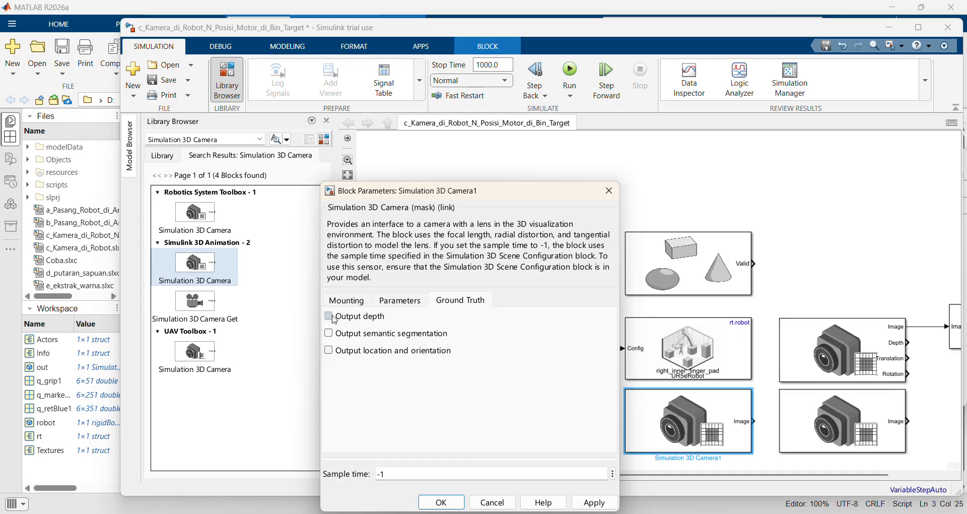
left_click(328, 351)
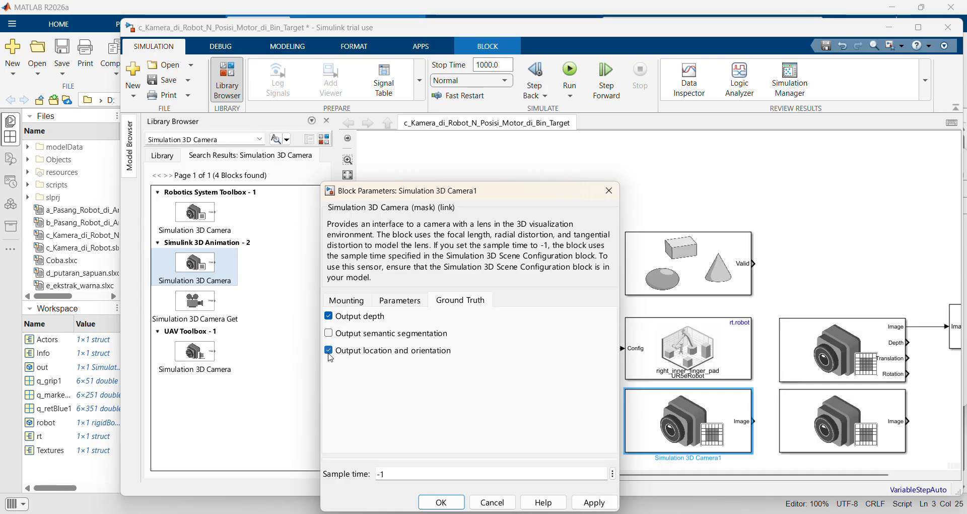
left_click(600, 503)
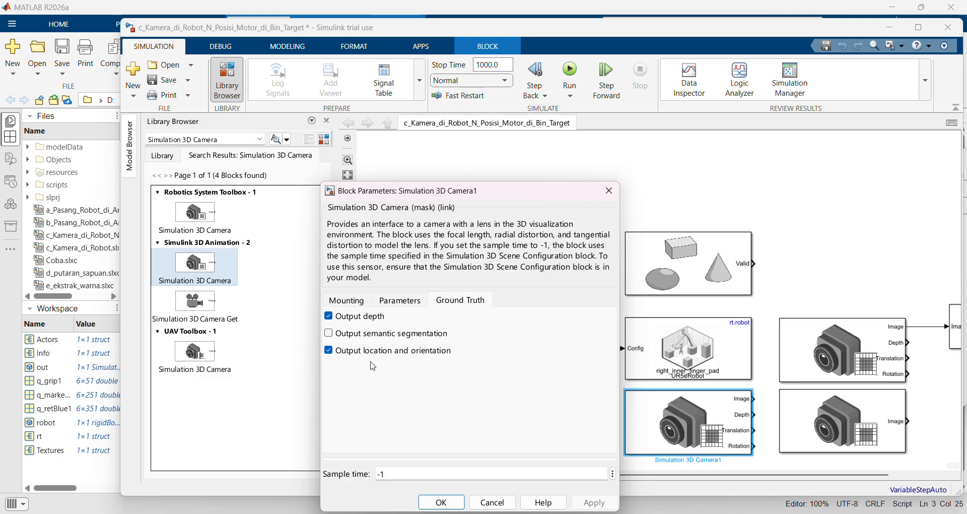
Step: Disable the depth output and the location and orientation output of the same camera block and apply the change
left_click(329, 350)
left_click(329, 315)
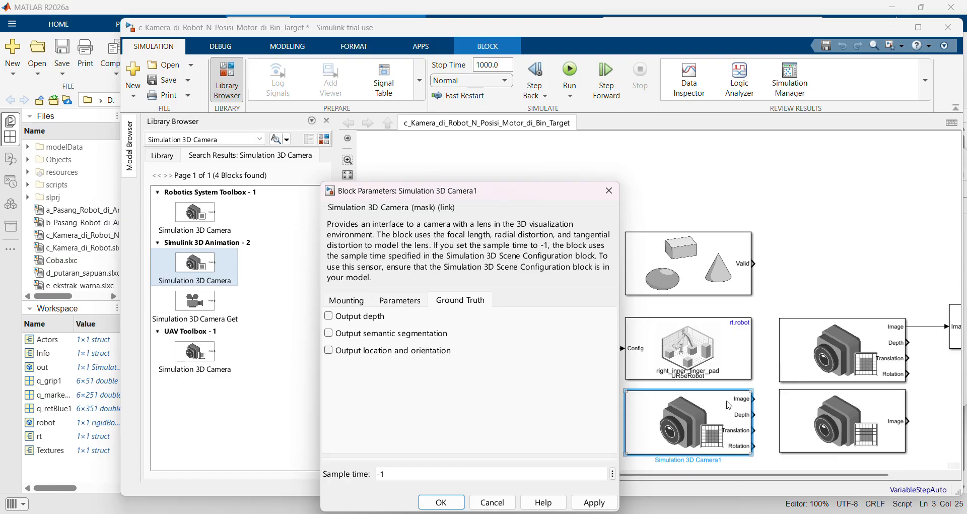
left_click(603, 502)
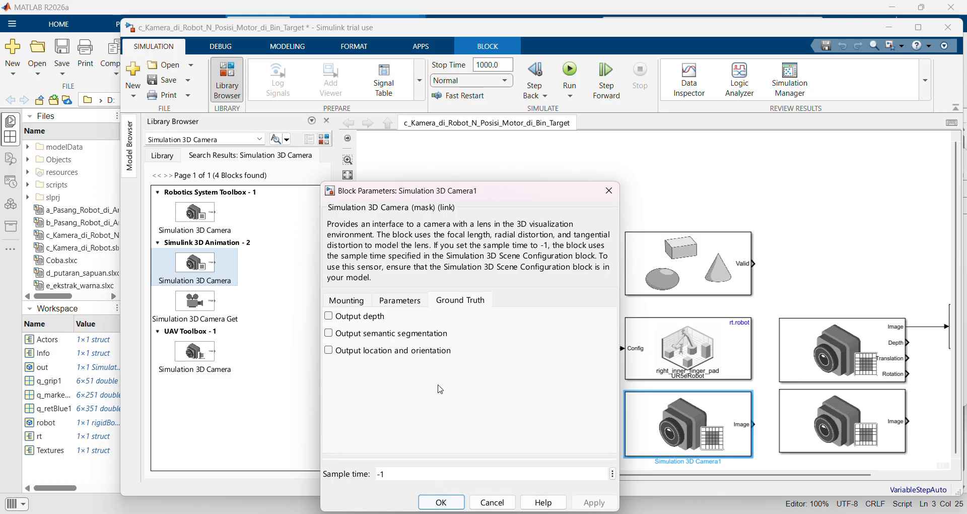
Step: Review the optical center and image size parameters and the mounting sensor identifier of the camera below the robot block
left_click(403, 301)
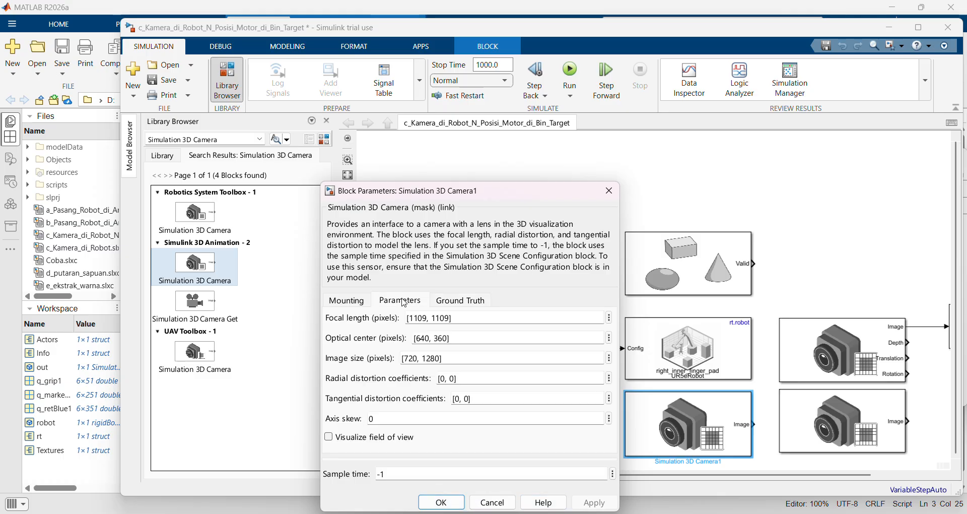
triple_click(428, 338)
triple_click(405, 358)
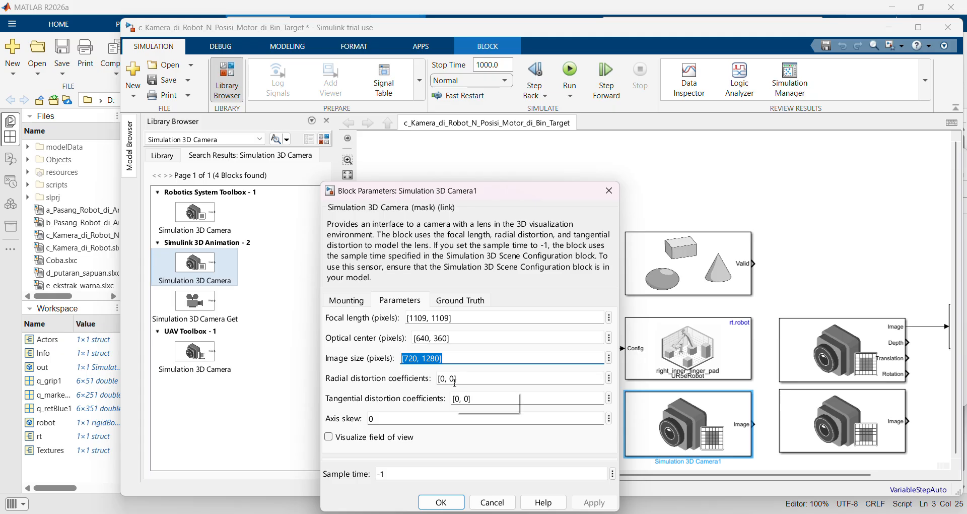
left_click(353, 300)
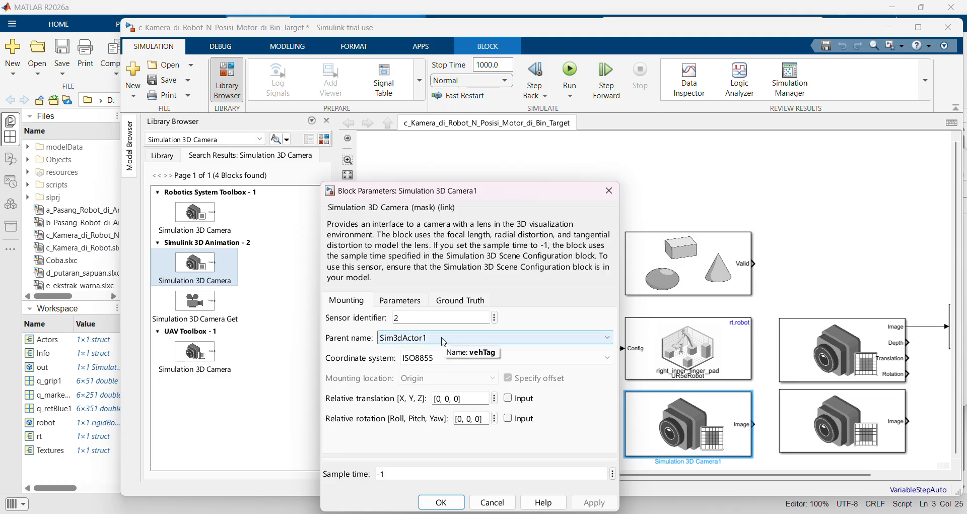
left_click(437, 318)
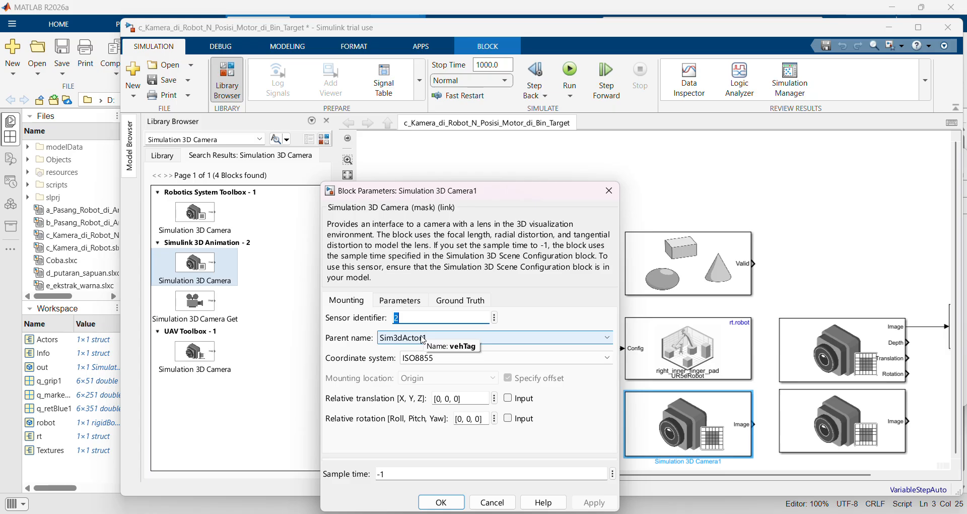
Step: Try Scene Origin, Sim3dActor1 and UR5eRobot as the camera's parent name and discard the changes
left_click(422, 339)
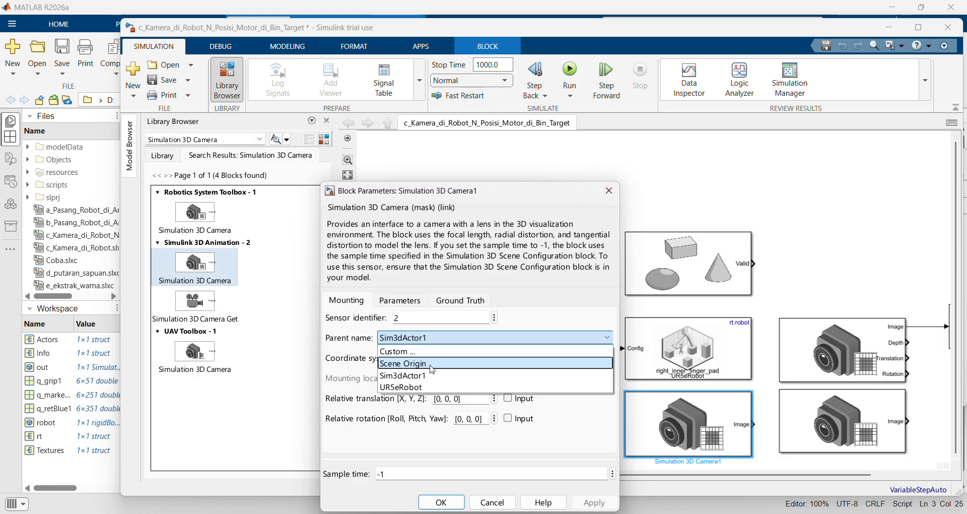
left_click(432, 363)
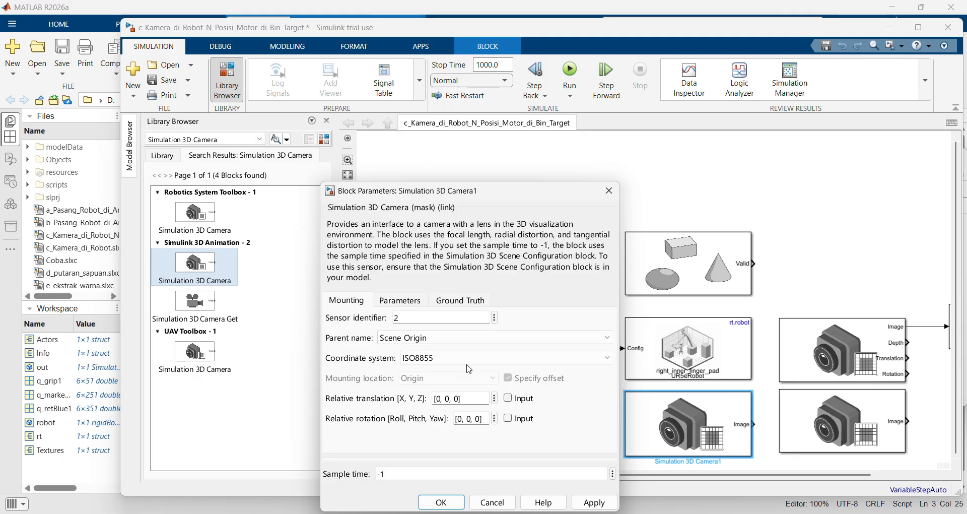
left_click(423, 339)
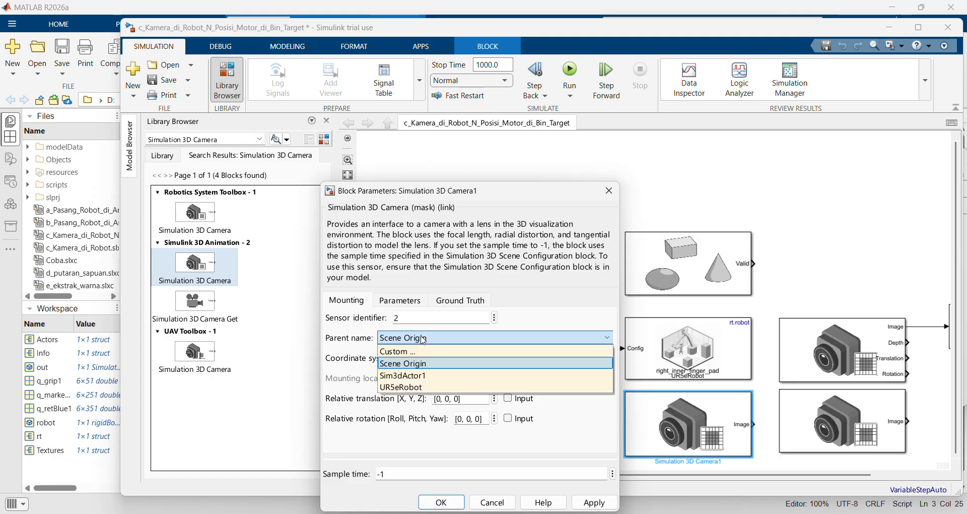
left_click(423, 380)
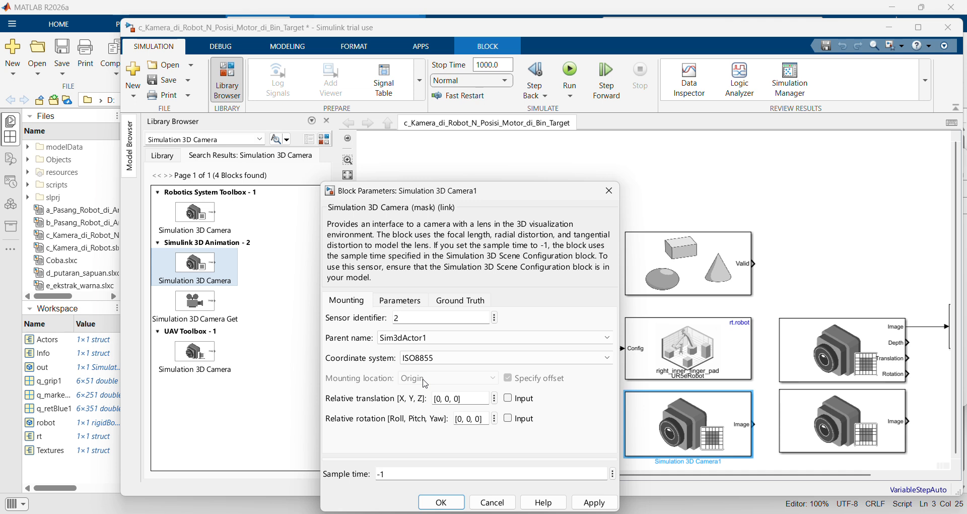
left_click(428, 337)
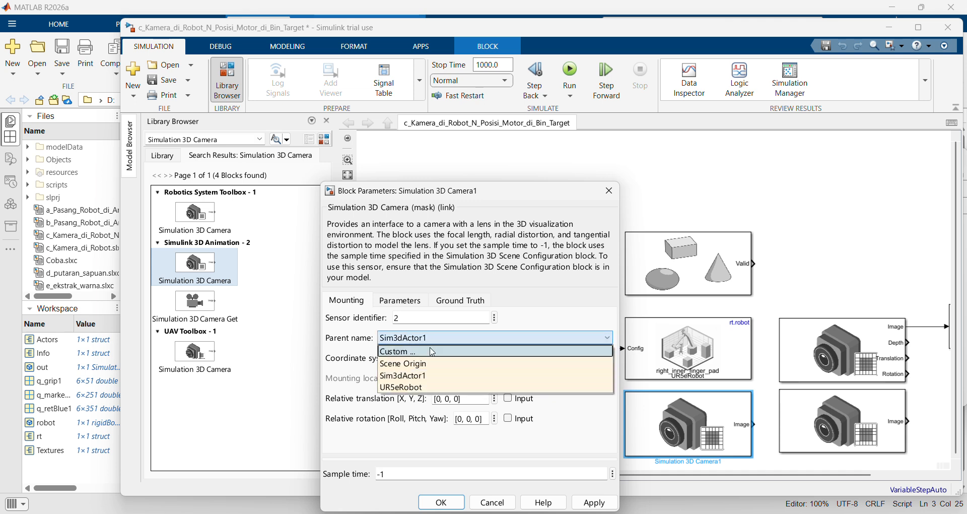
left_click(423, 387)
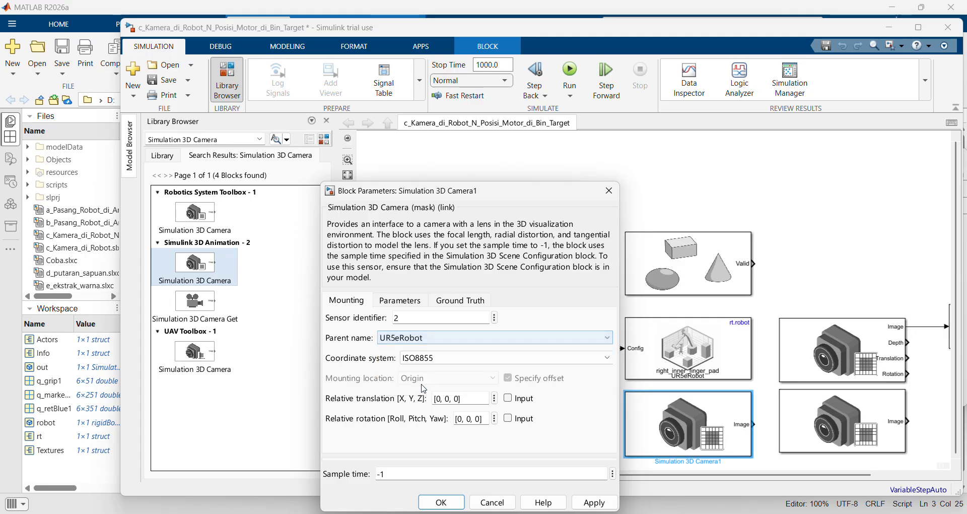
left_click(426, 337)
left_click(426, 337)
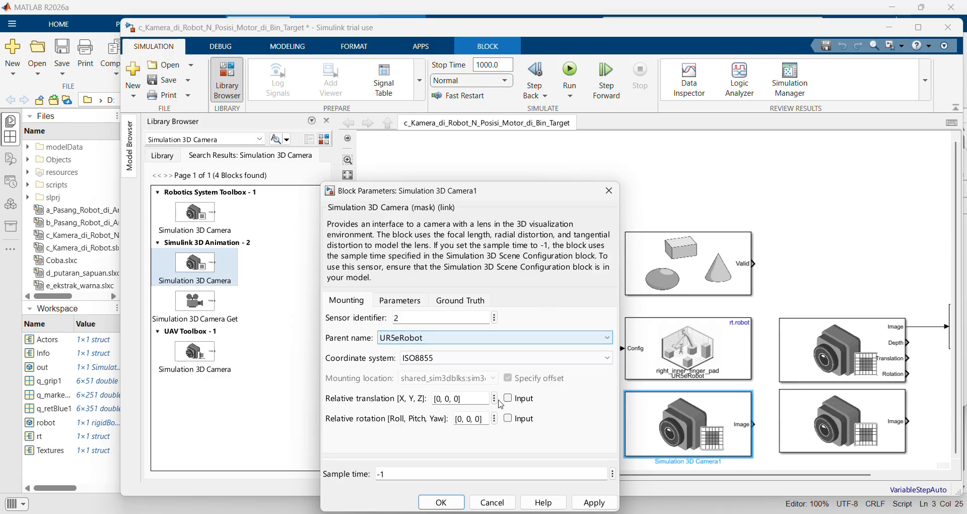
left_click(454, 496)
Step: Check the actor name in the Simulation 3D Robot block's parameters and close them without changes
left_click(672, 375)
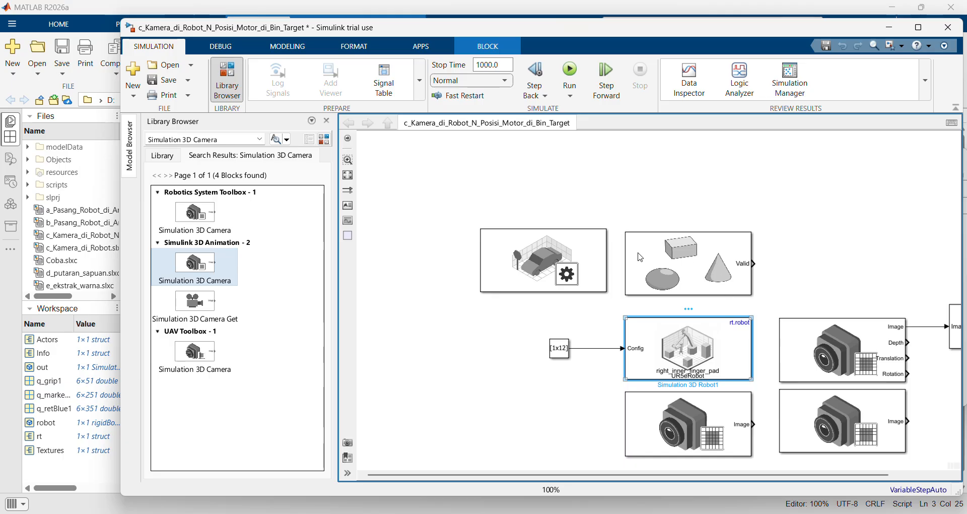
double_click(706, 349)
scroll(538, 308, "down", 3)
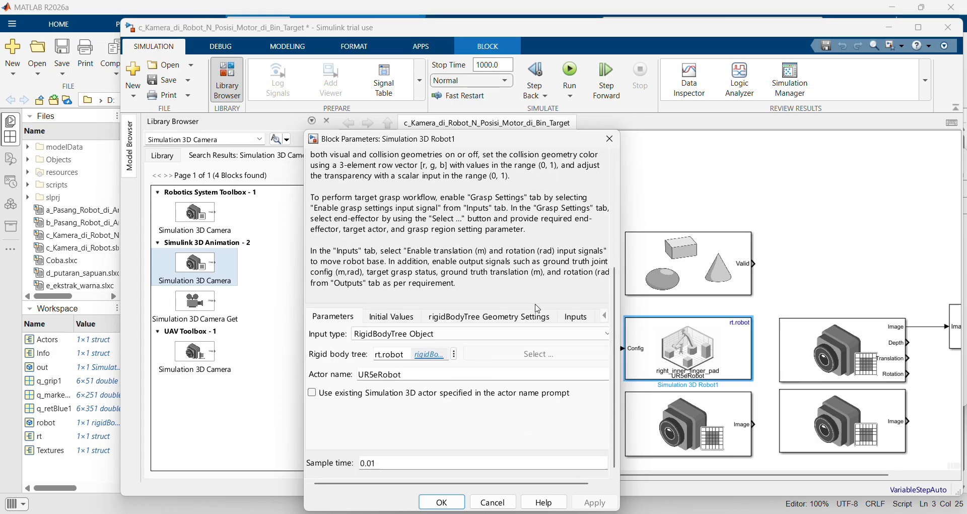
double_click(389, 374)
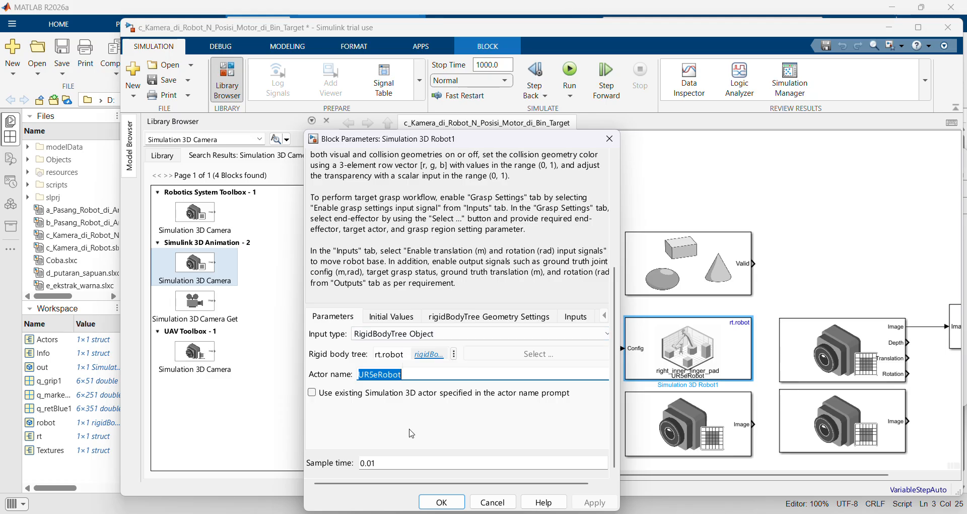
left_click(493, 502)
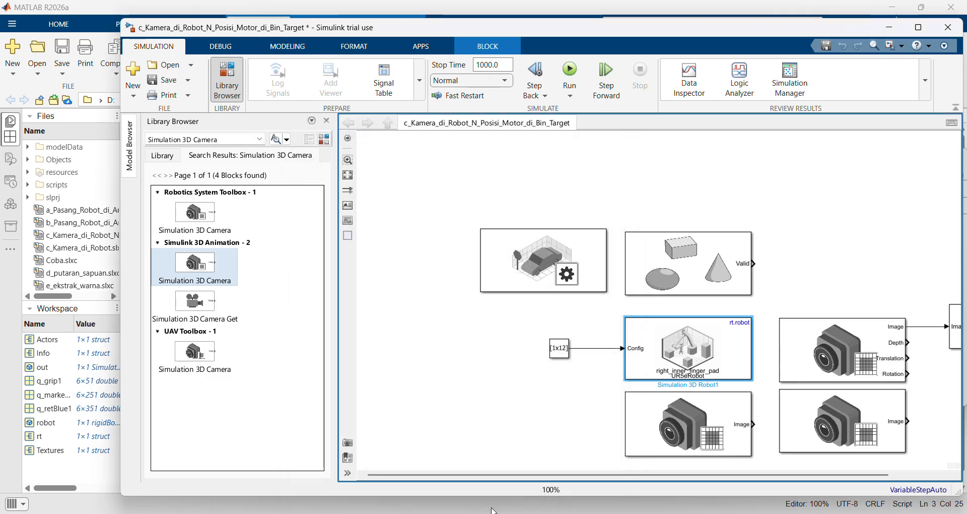
left_click(726, 363)
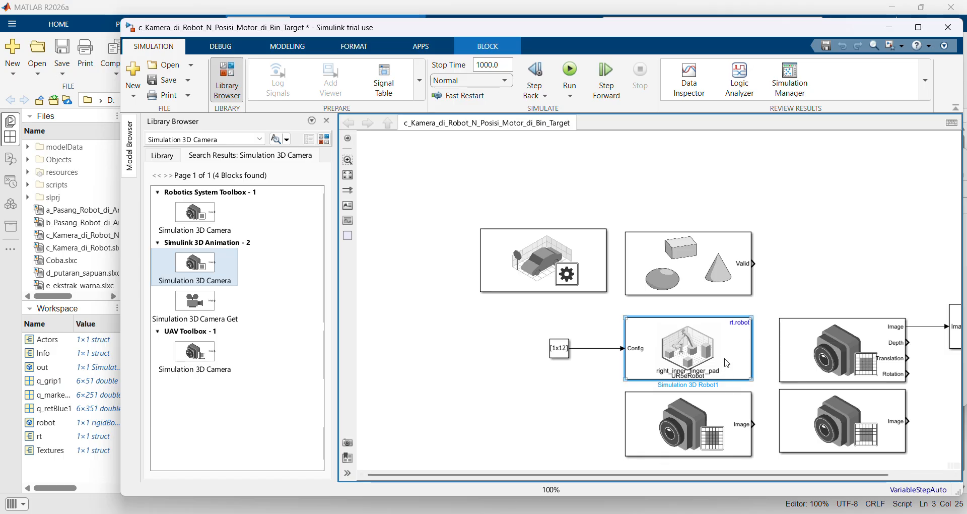
Step: Try UR5eRobot as the parent name of the camera below the robot block and cancel the change
left_click(720, 417)
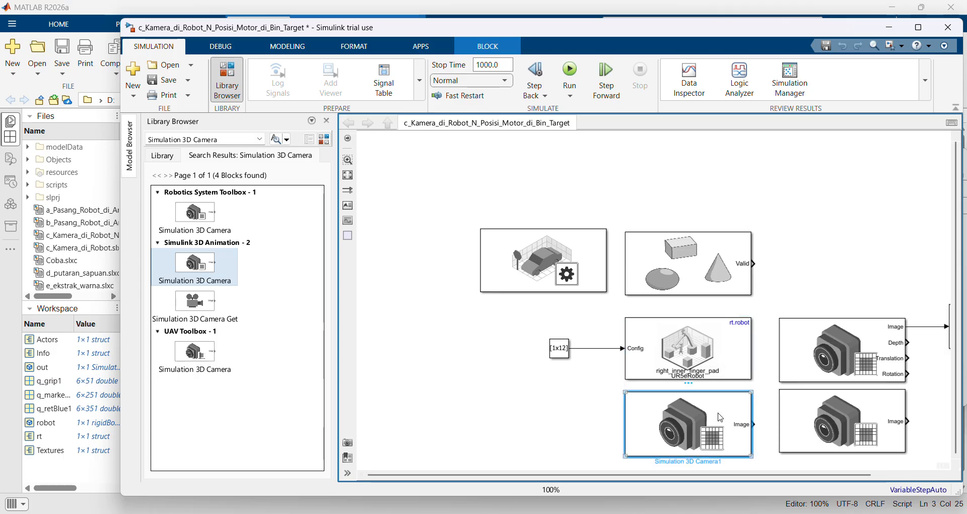
double_click(720, 417)
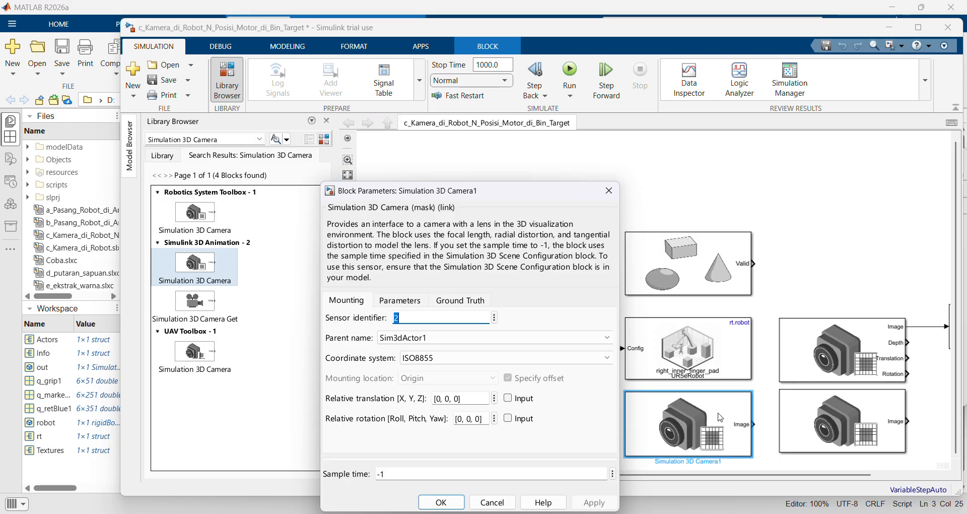
left_click(467, 338)
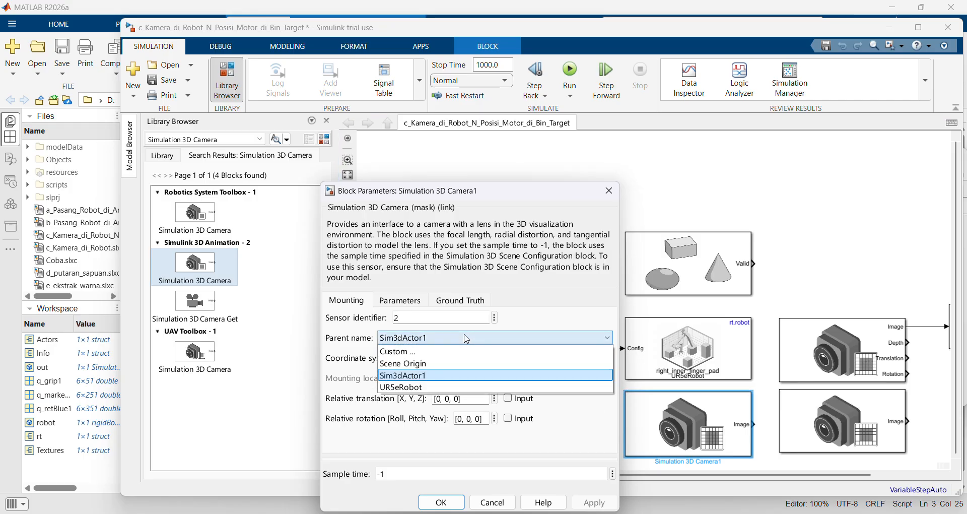
left_click(448, 386)
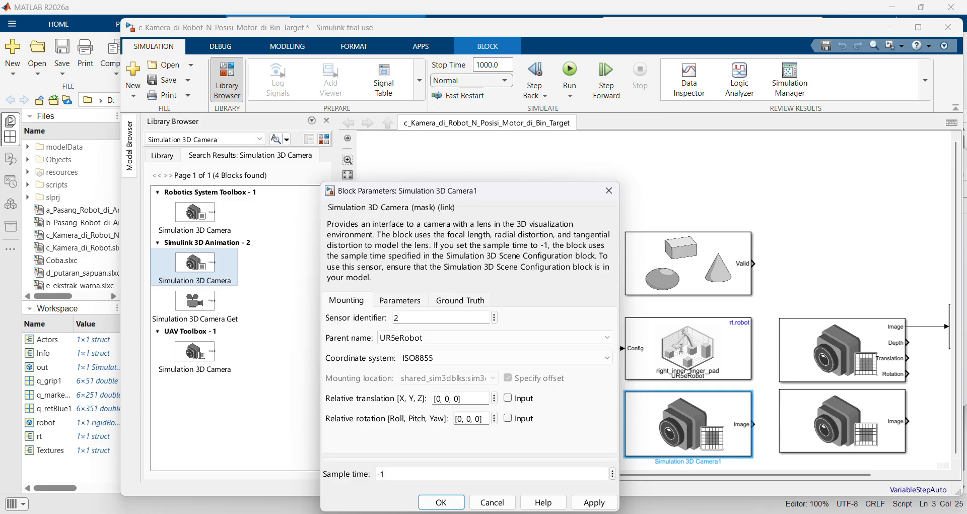
left_click(492, 502)
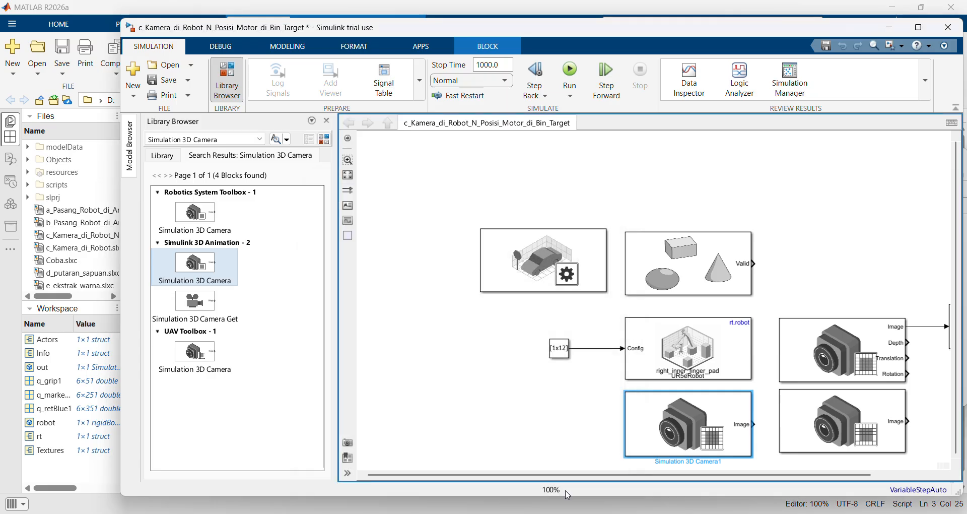
Step: Delete the two extra Simulation 3D Camera blocks, the one below the original camera and the one below the robot block
left_click(792, 433)
key("Delete")
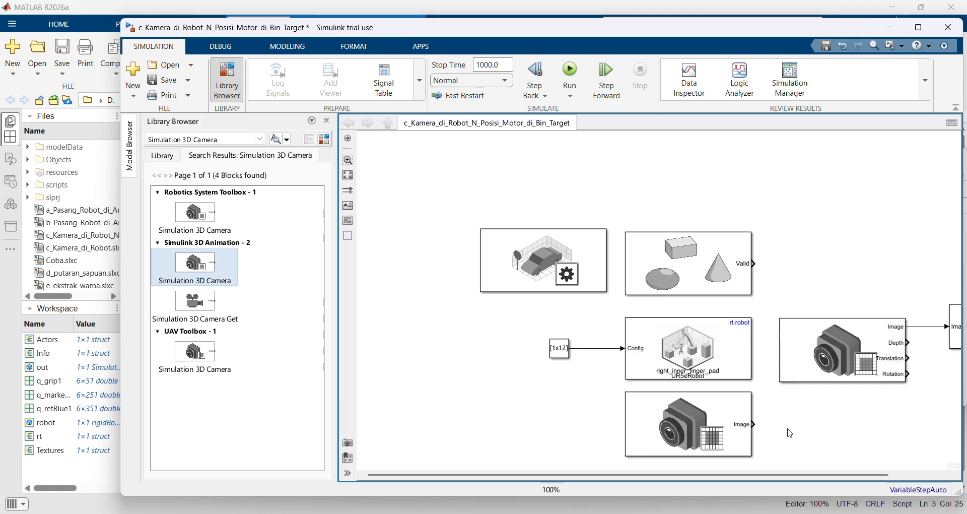
left_click(733, 422)
key("Delete")
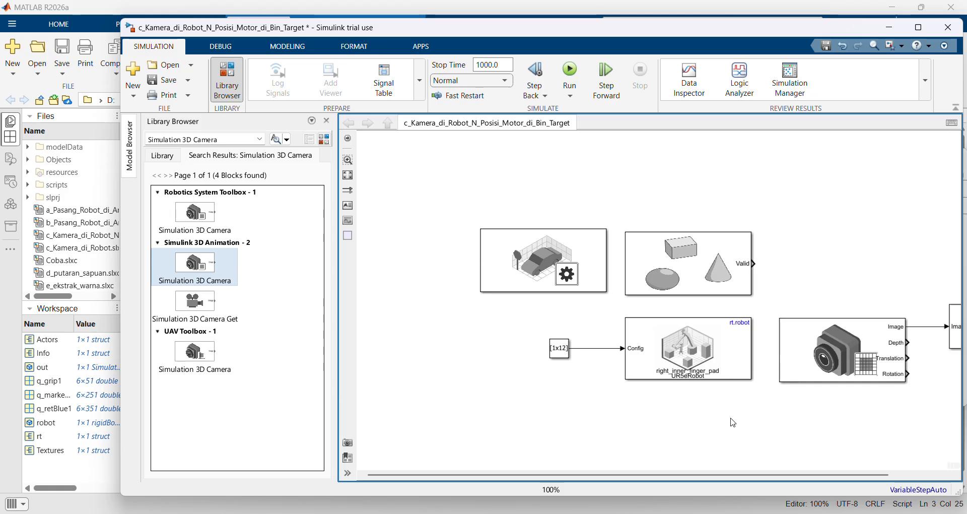
Step: Examine the original camera's mounting settings: custom parent name, relative translation and the pitch value of its relative rotation
left_click(833, 357)
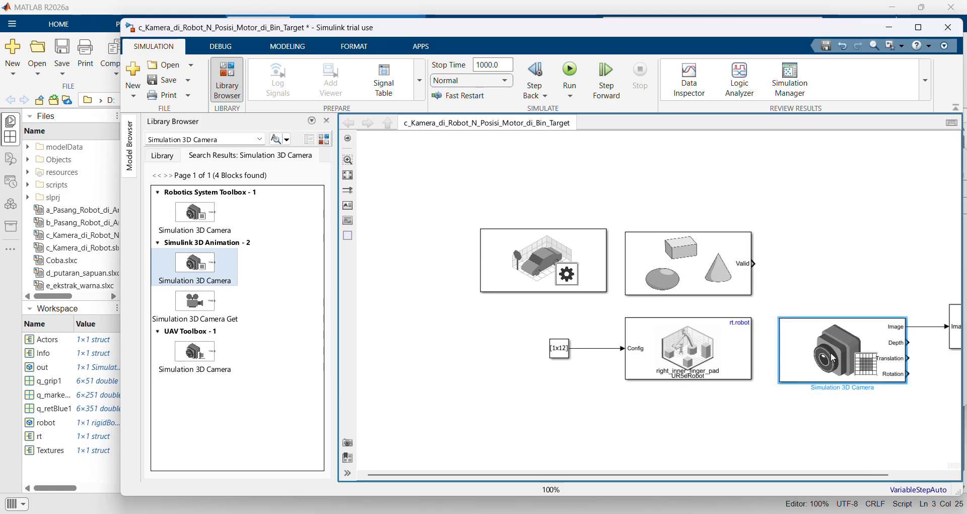
double_click(833, 357)
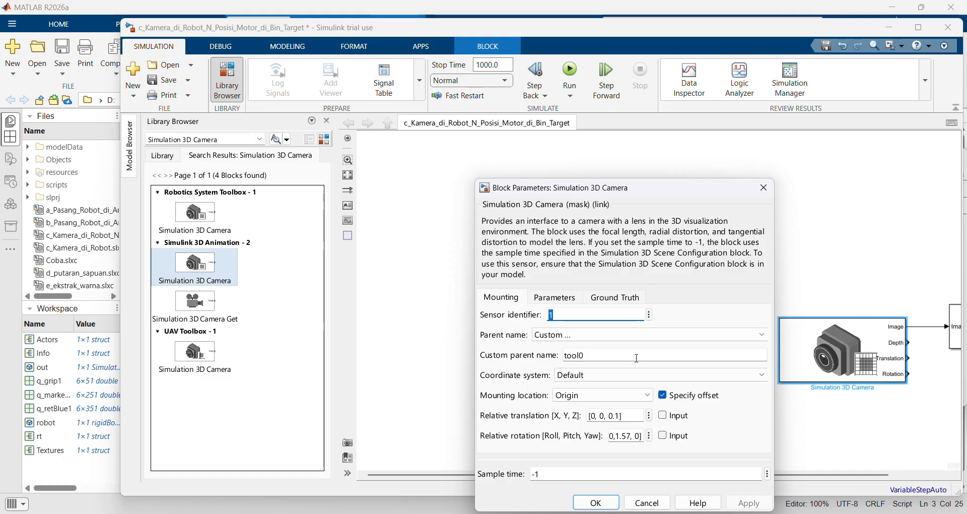
left_click(636, 357)
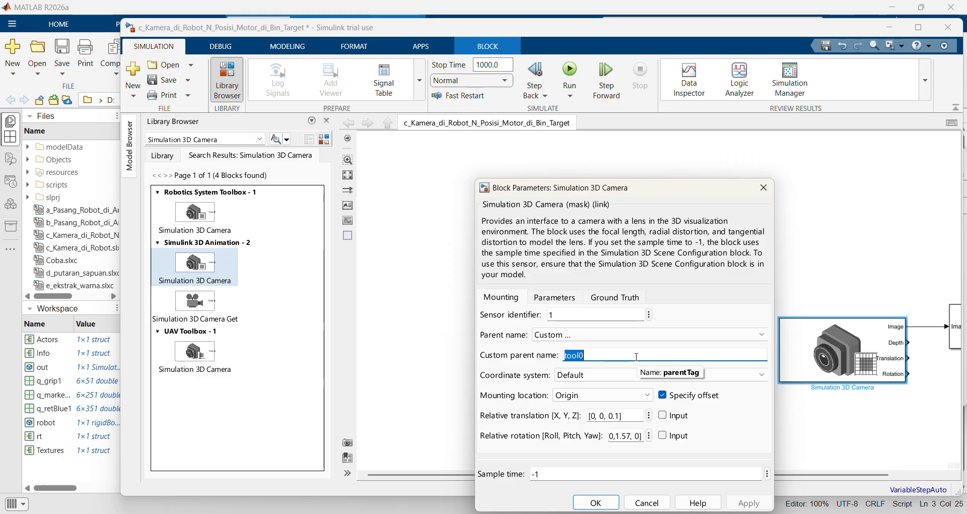
left_click(636, 356)
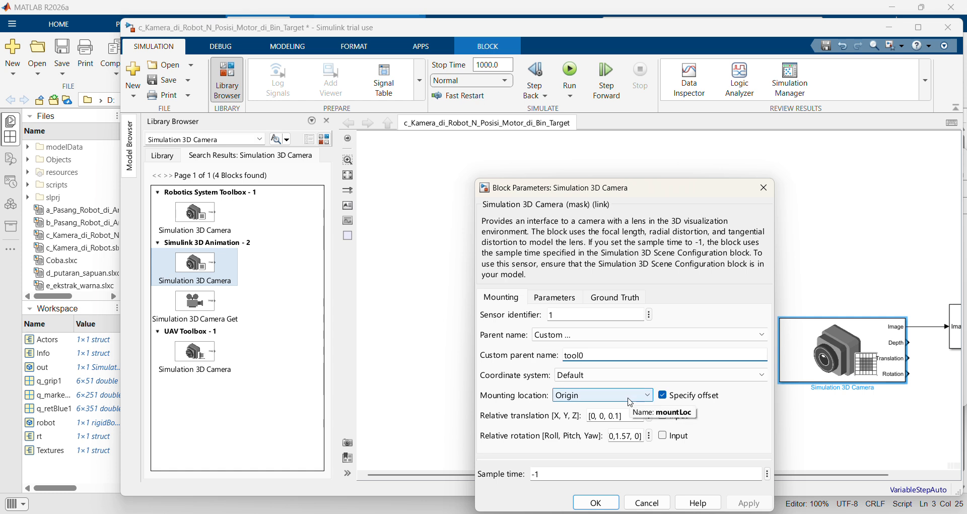
triple_click(617, 415)
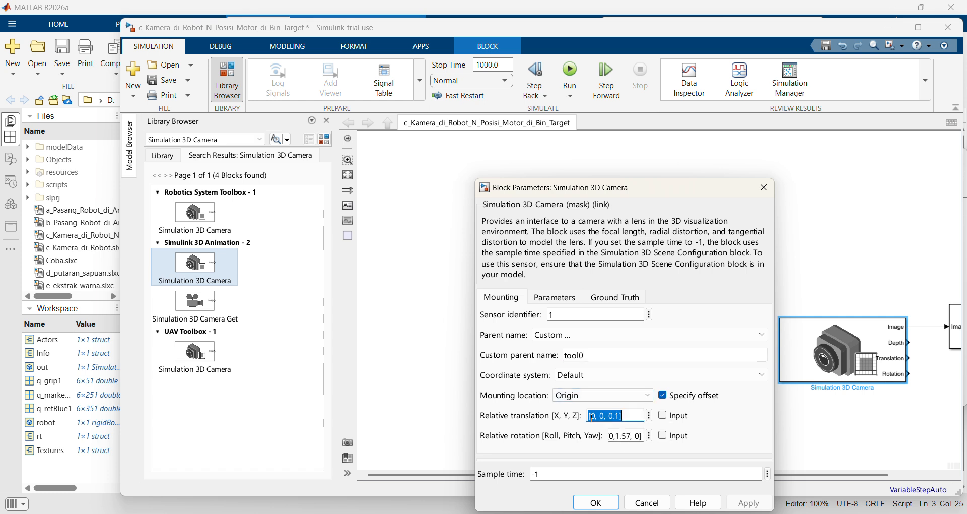
left_click(608, 415)
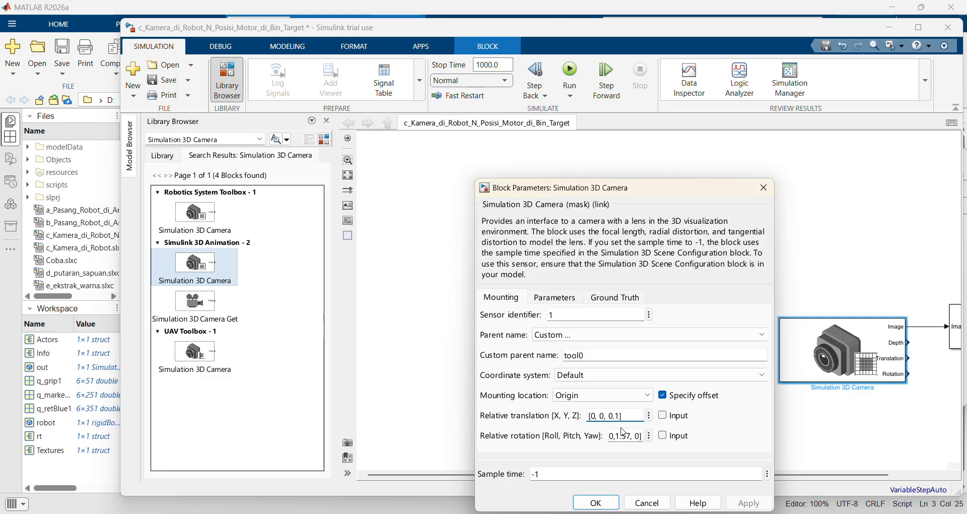
triple_click(616, 437)
left_click(623, 435)
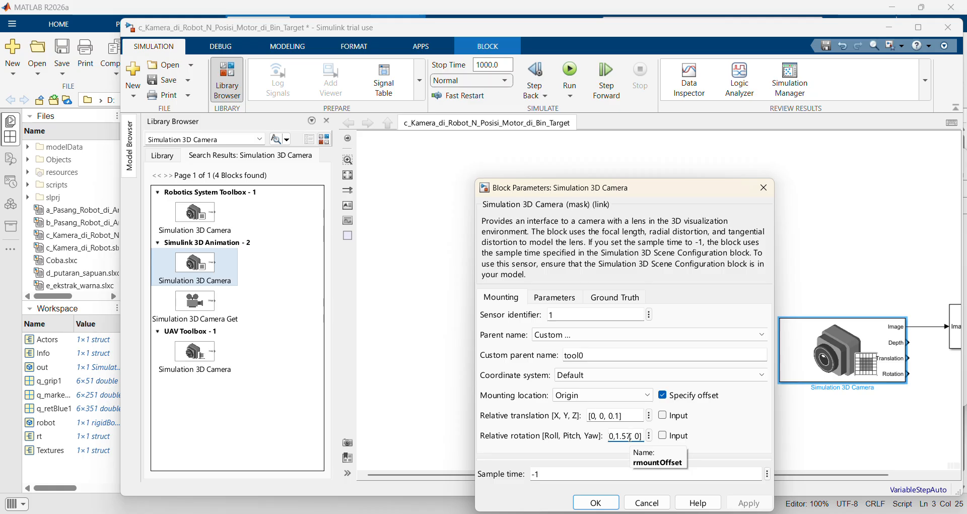
double_click(629, 436)
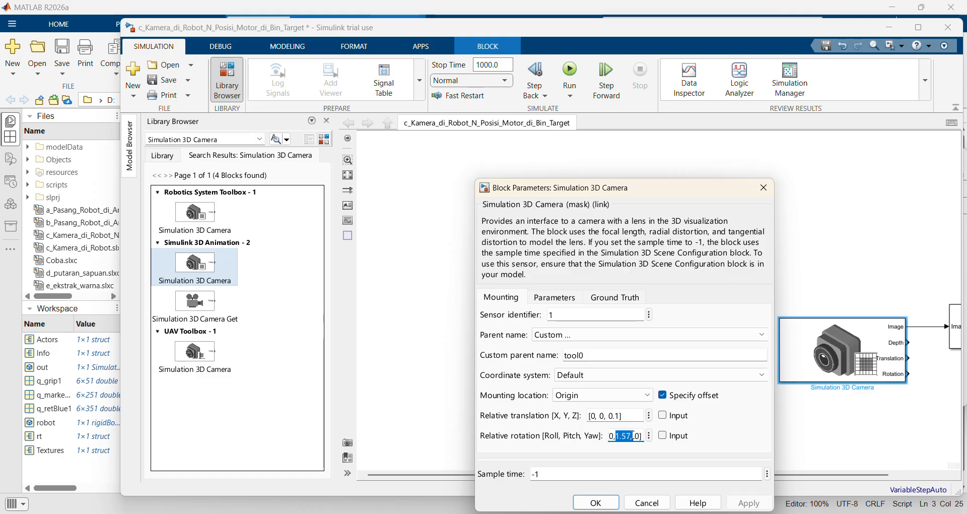
Step: Try turning off the camera's Specify offset option, turn it back on and cancel the parameter changes
left_click(662, 397)
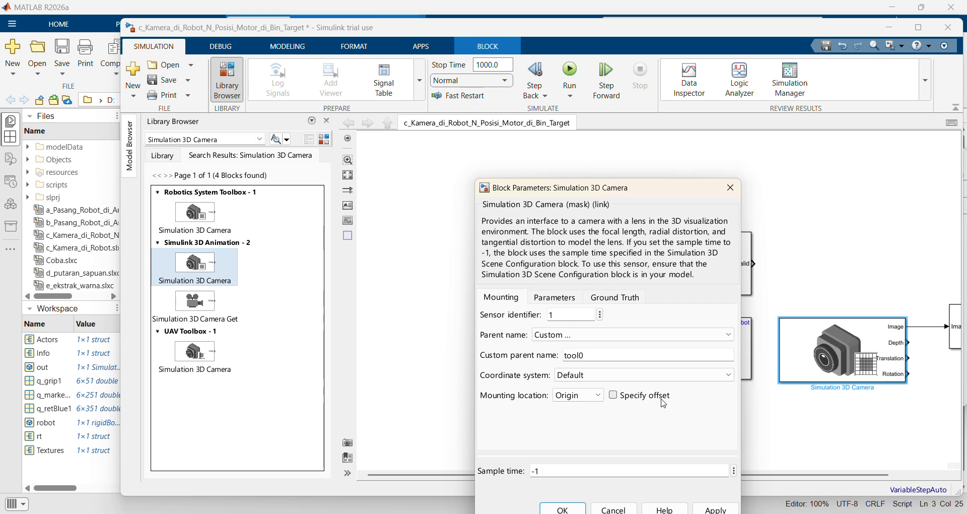
left_click(617, 398)
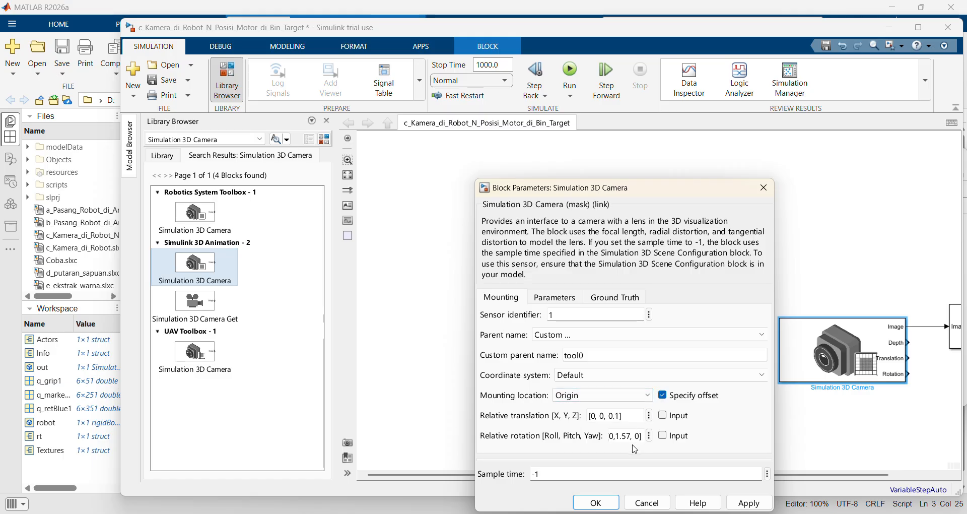
left_click(659, 501)
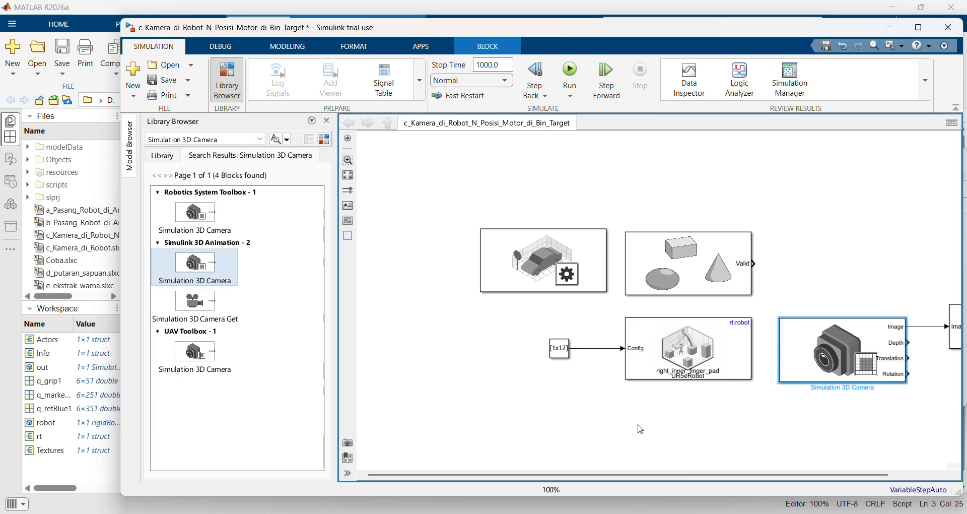
Step: Run the simulation to show the robot scene and the mounted camera's image
left_click(570, 76)
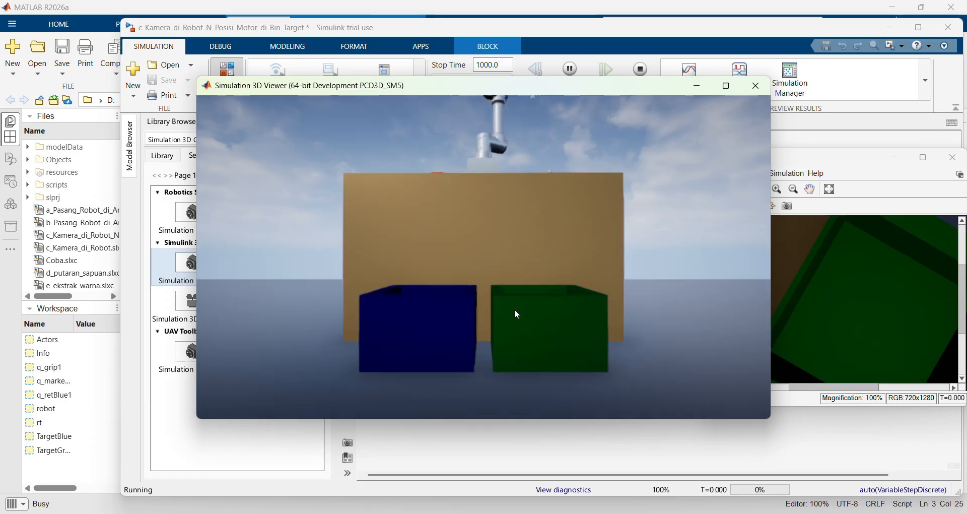
Step: Show the scene's actor hierarchy, look through its actors and expand UR5eRobot down to shoulder_link
right_click(515, 309)
mouse_move(549, 254)
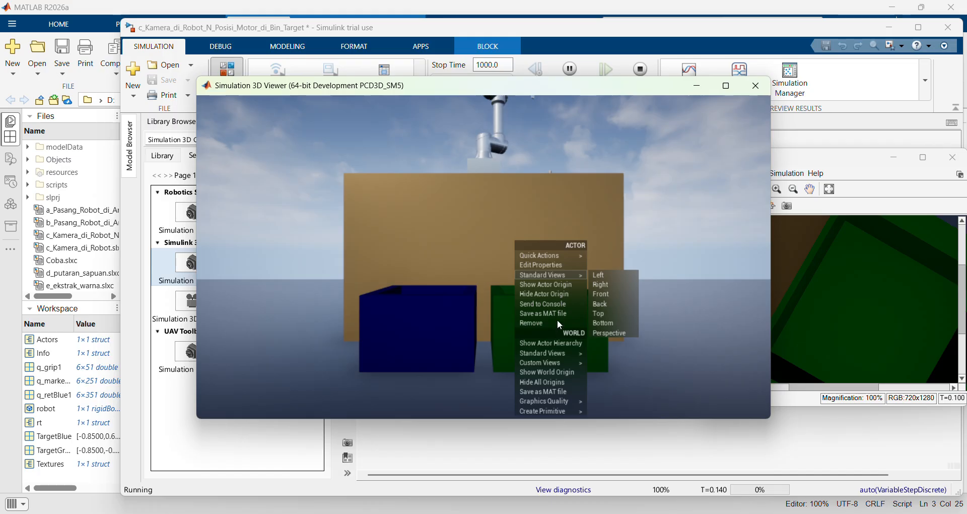
left_click(558, 344)
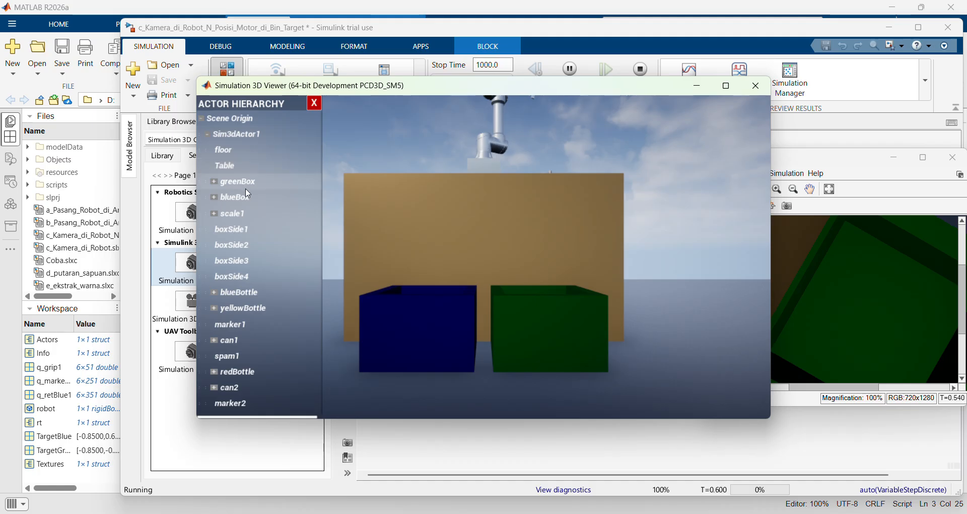
scroll(251, 206, "down", 3)
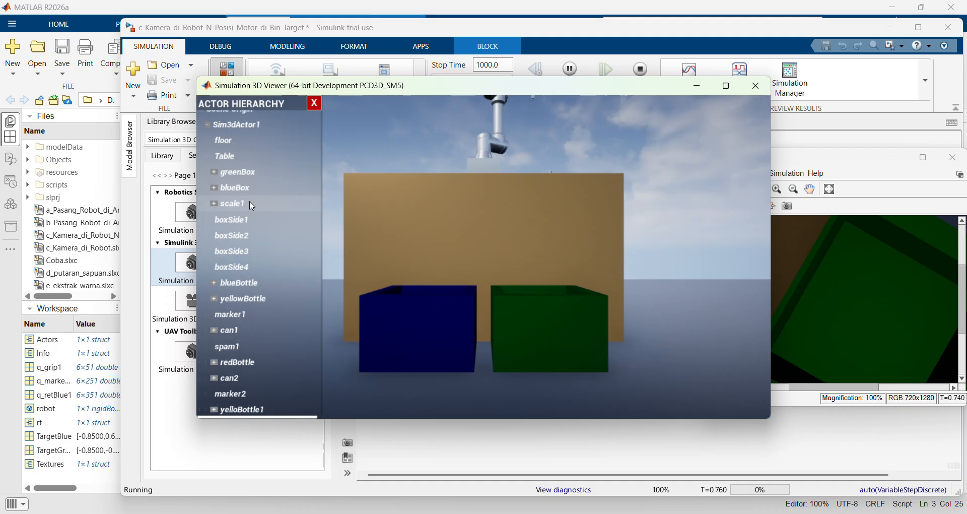
scroll(252, 206, "down", 13)
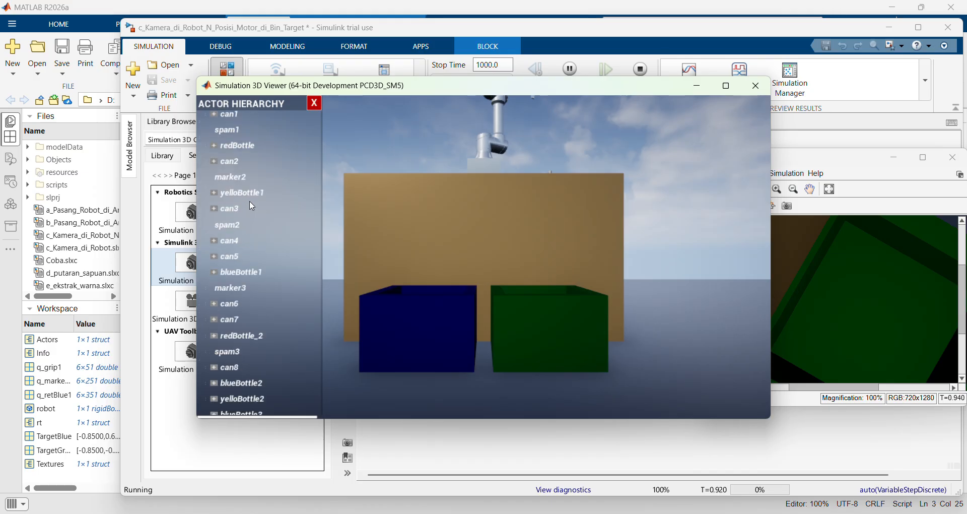
right_click(479, 150)
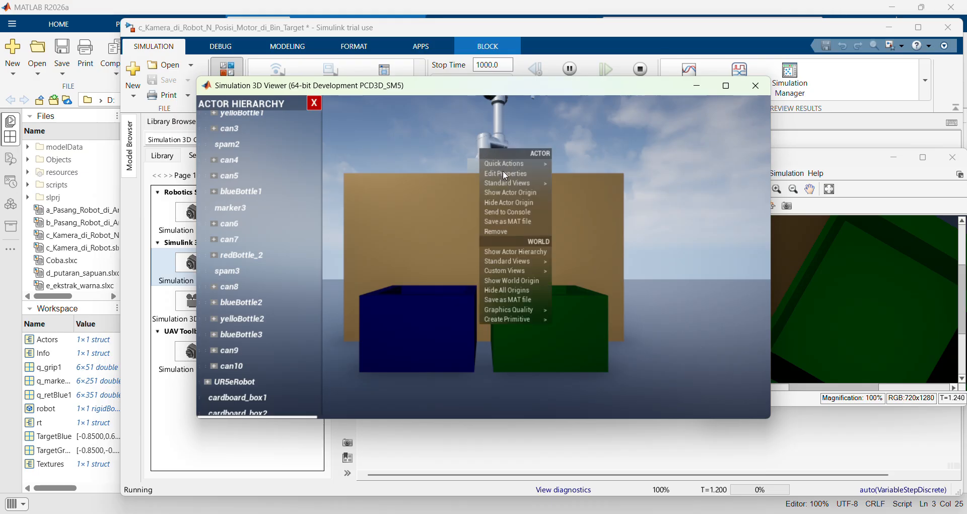
left_click(545, 256)
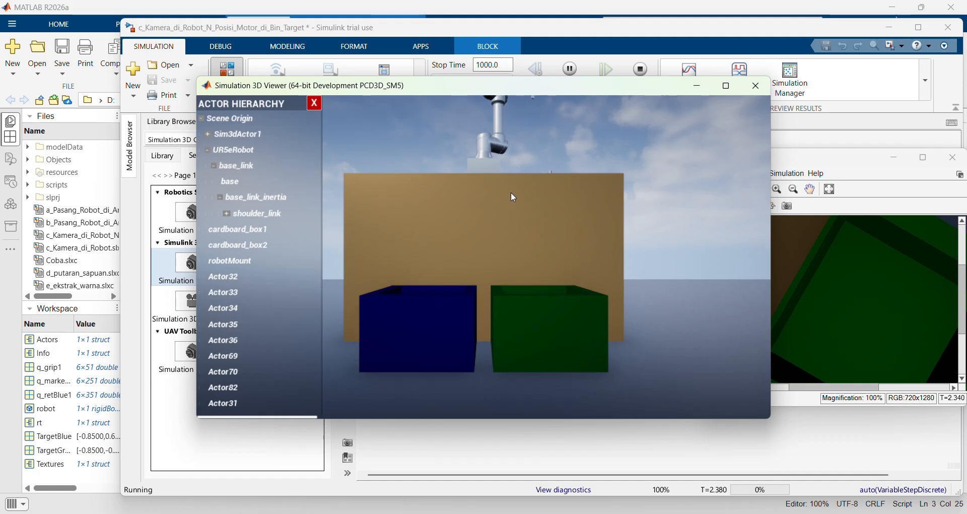
Step: Switch the 3D scene to the Top standard view of the table actor
scroll(511, 192, "up", 2)
scroll(513, 198, "down", 3)
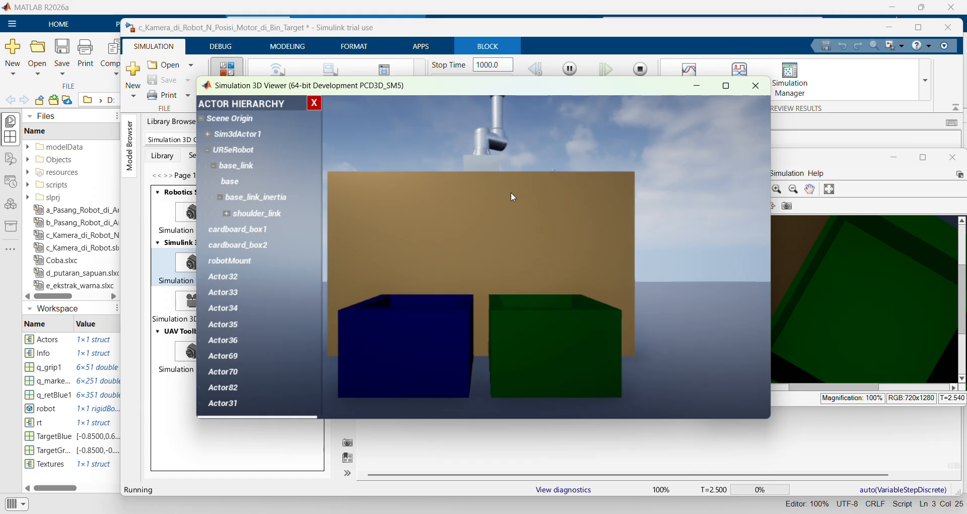
scroll(510, 193, "down", 2)
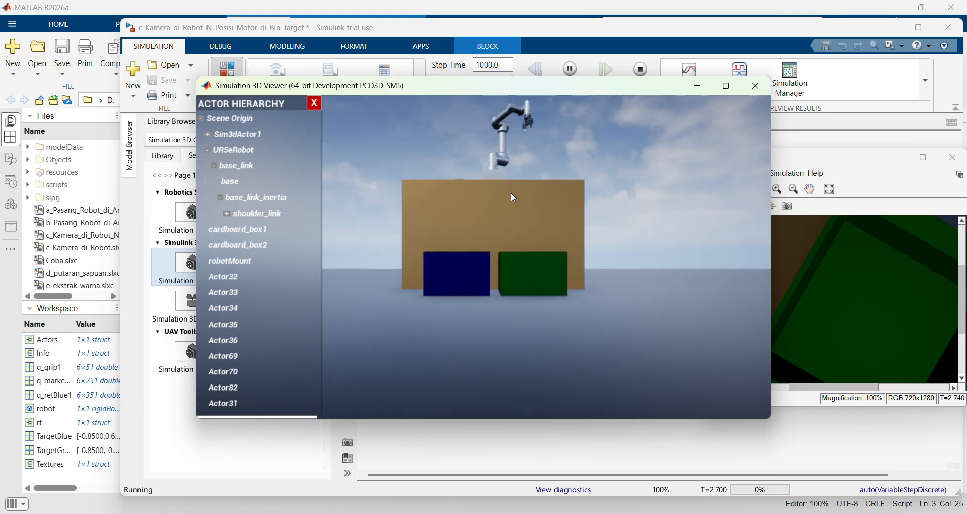
right_click(510, 193)
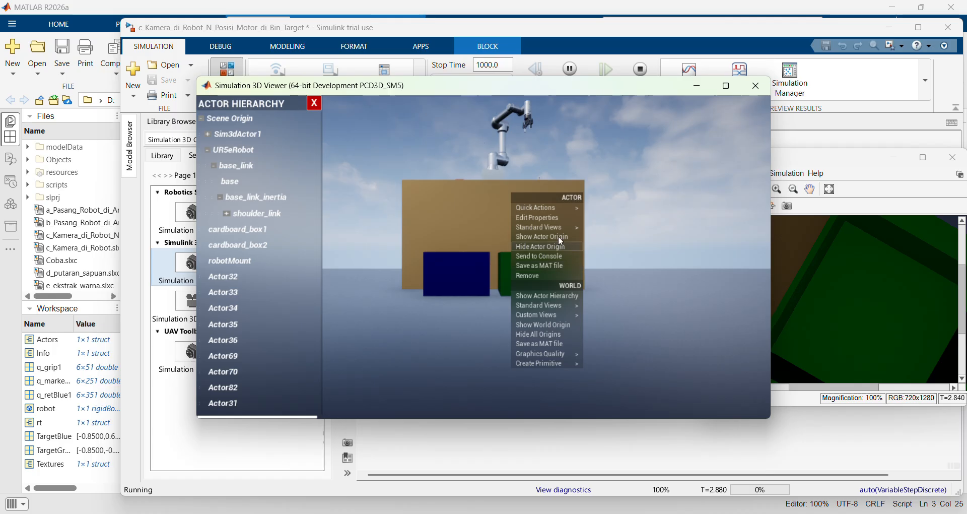
mouse_move(573, 226)
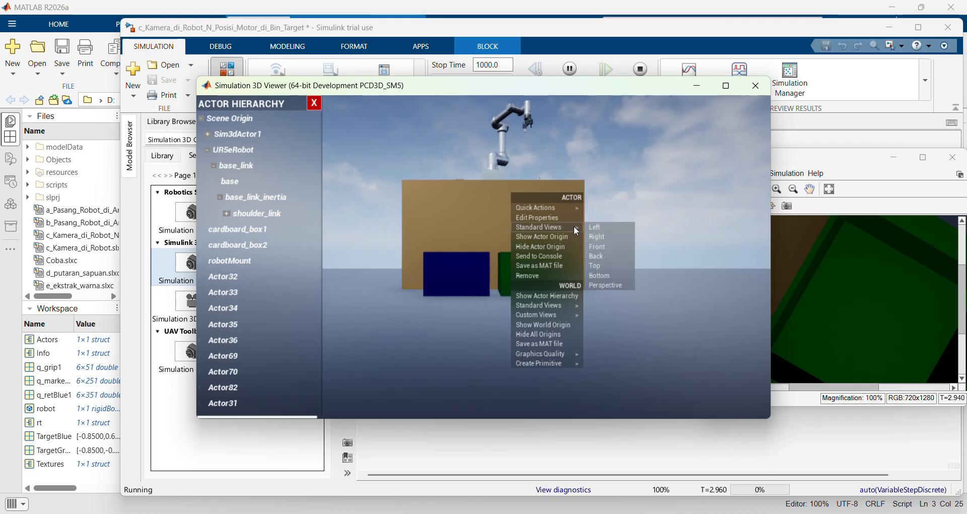
left_click(599, 266)
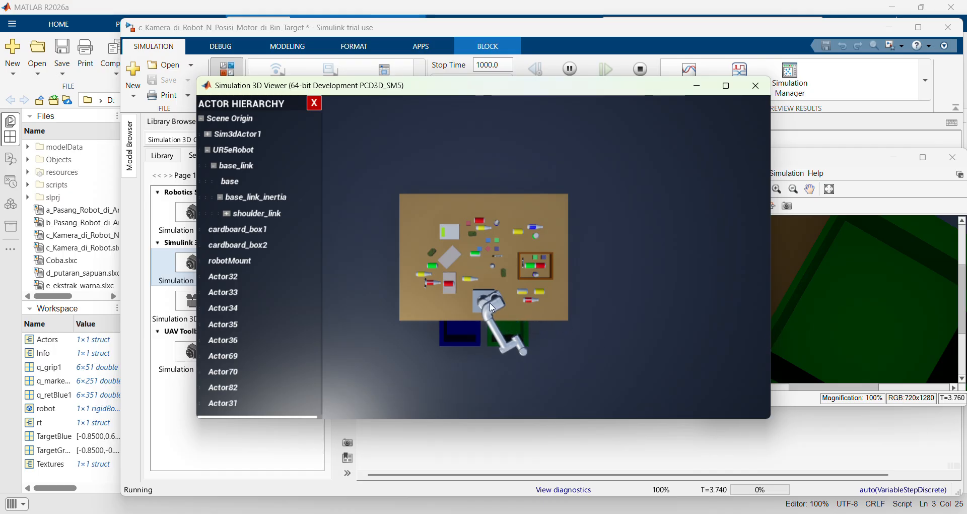
Step: Examine the robot arm, the table and its objects from several angles and distances
scroll(489, 285, "up", 5)
left_click_drag(487, 259, 670, 136)
scroll(597, 224, "down", 5)
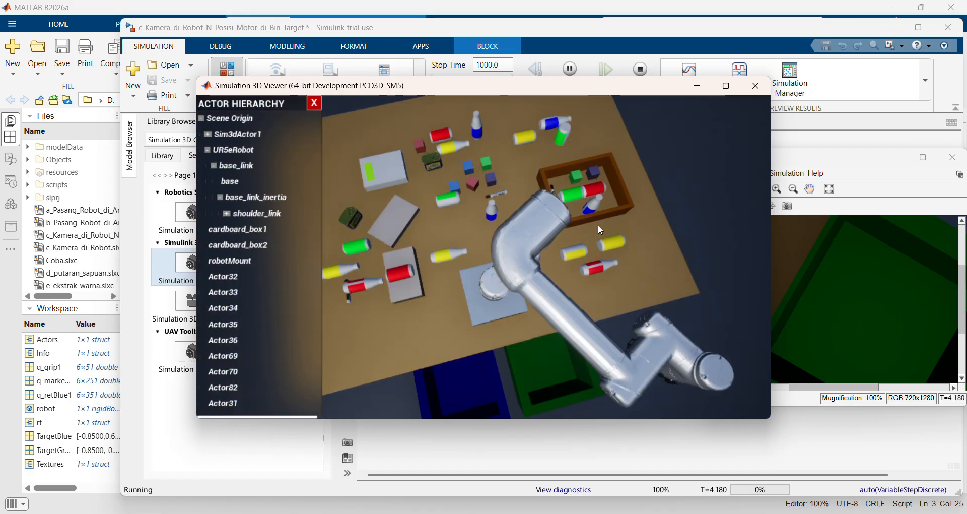
left_click_drag(560, 277, 554, 203)
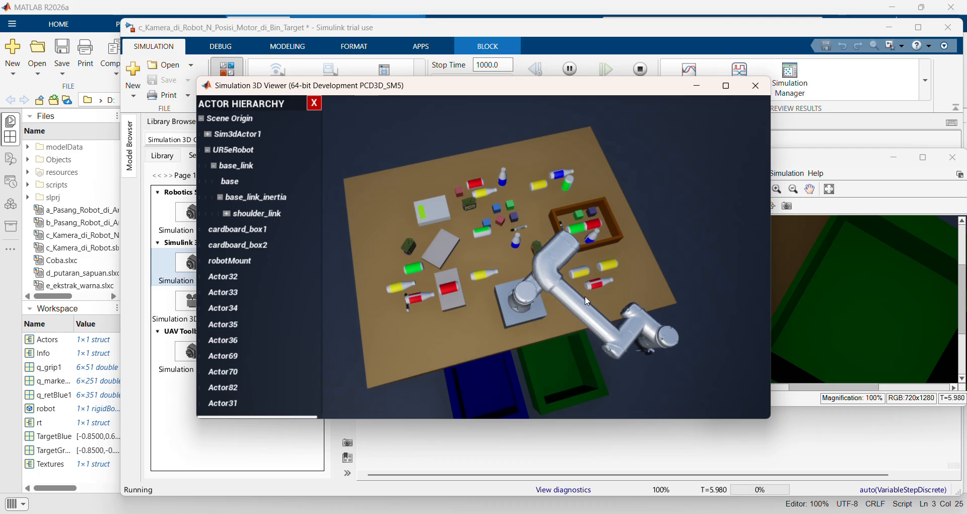
left_click_drag(584, 295, 597, 265)
left_click_drag(590, 226, 594, 209)
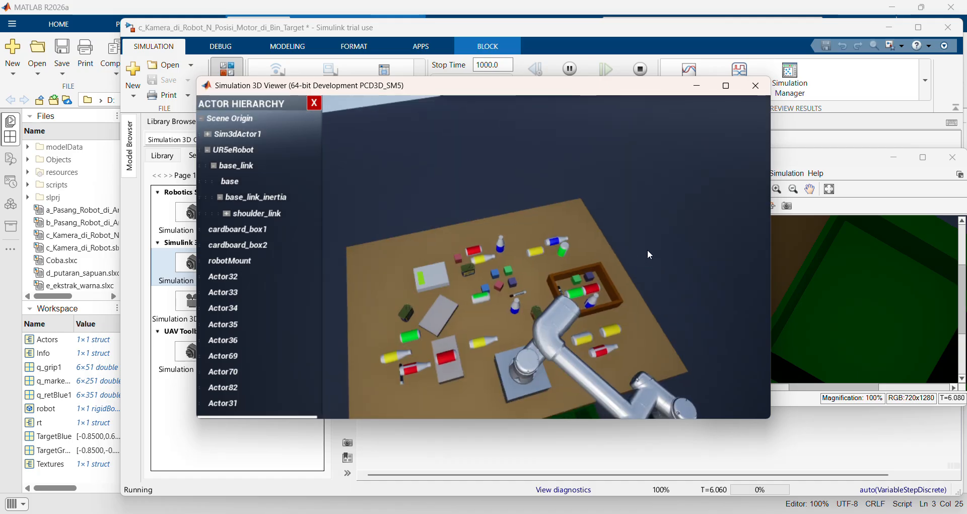
left_click_drag(494, 162, 566, 232)
scroll(601, 307, "down", 6)
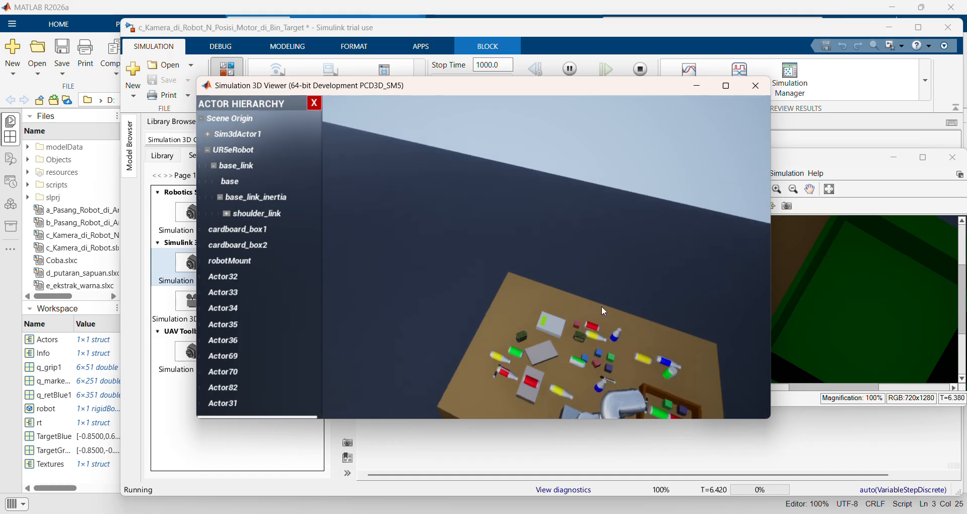
scroll(601, 391, "down", 4)
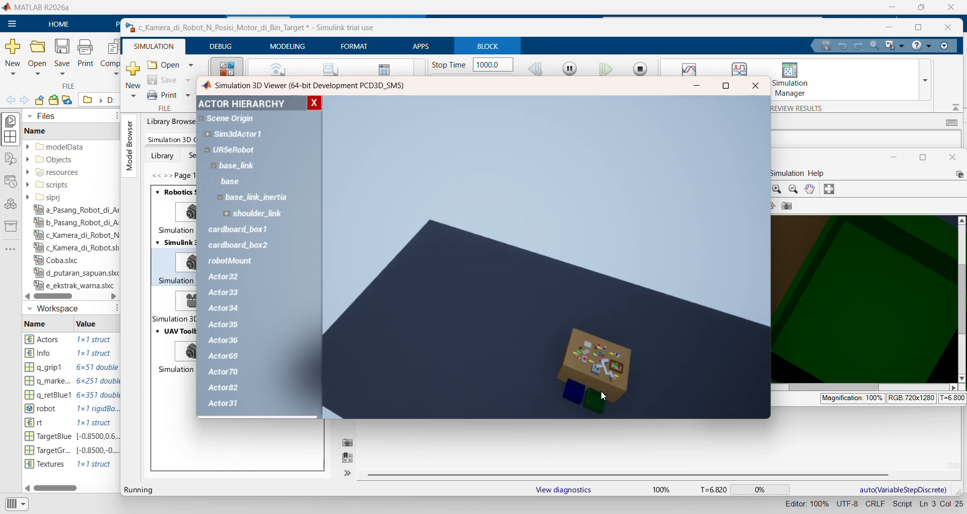
Step: Show the scene in the world's Top standard view and close in on the robot's table
right_click(602, 392)
mouse_move(657, 351)
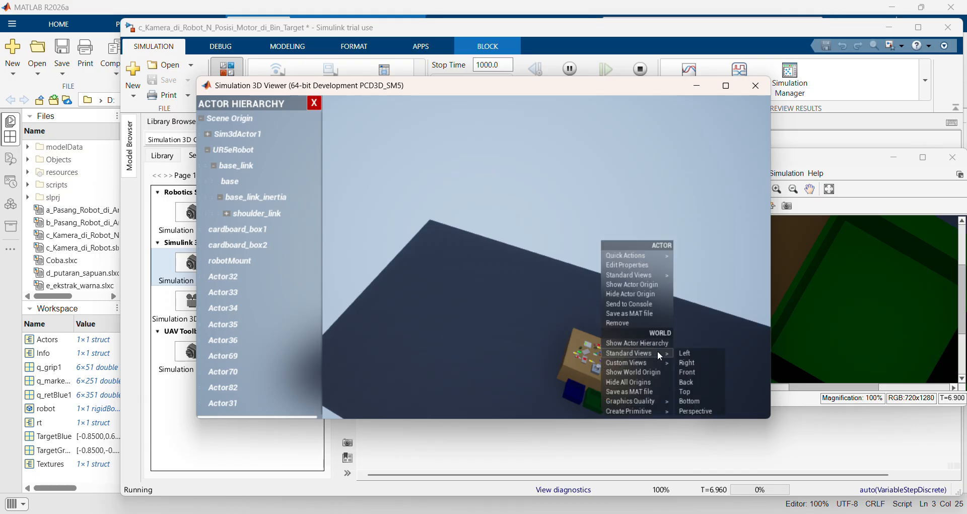
left_click(698, 392)
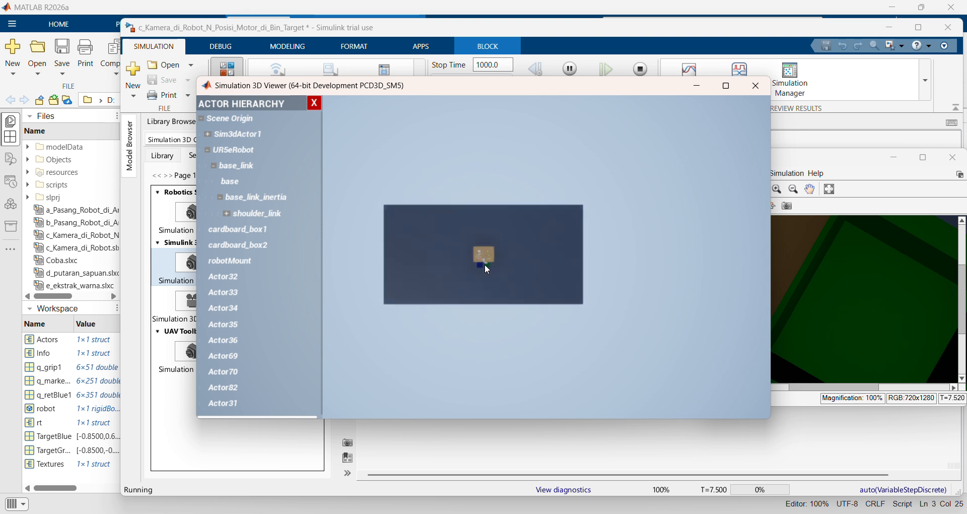
scroll(485, 267, "up", 2)
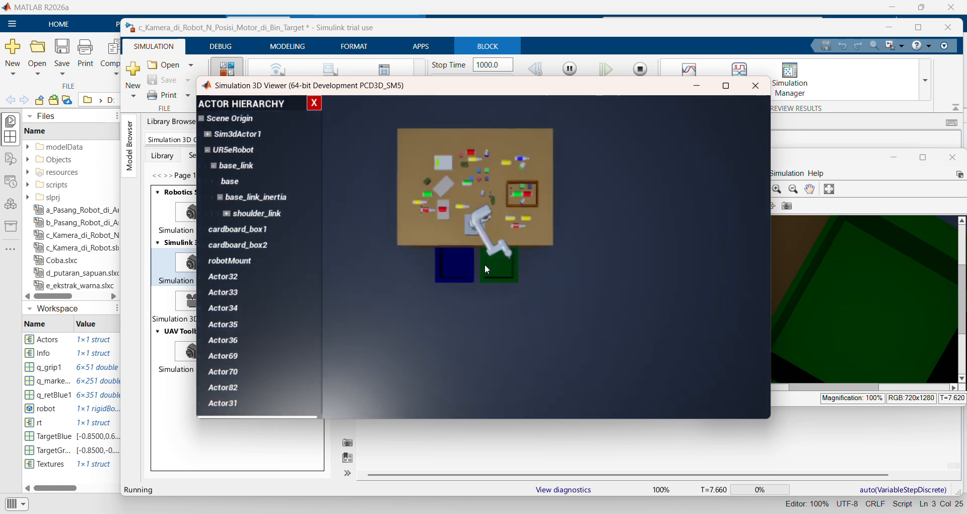
scroll(485, 266, "up", 2)
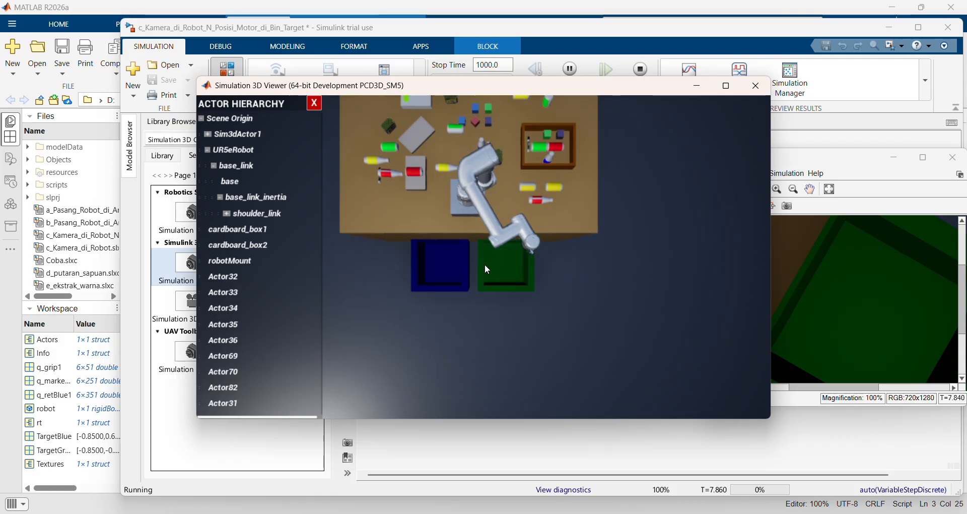
Step: Show the robot in the actor's Front standard view and examine the arm and table from an oblique angle
right_click(486, 270)
left_click(484, 205)
right_click(480, 201)
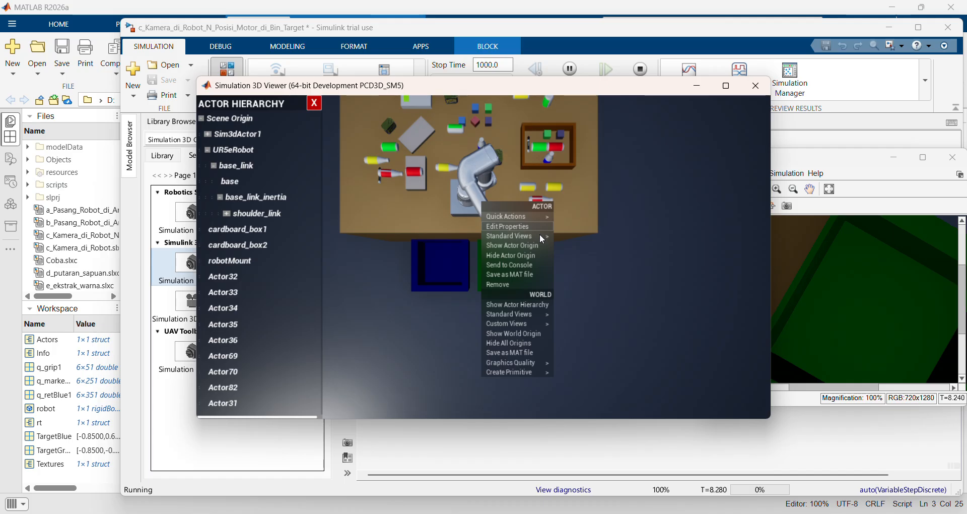
mouse_move(541, 235)
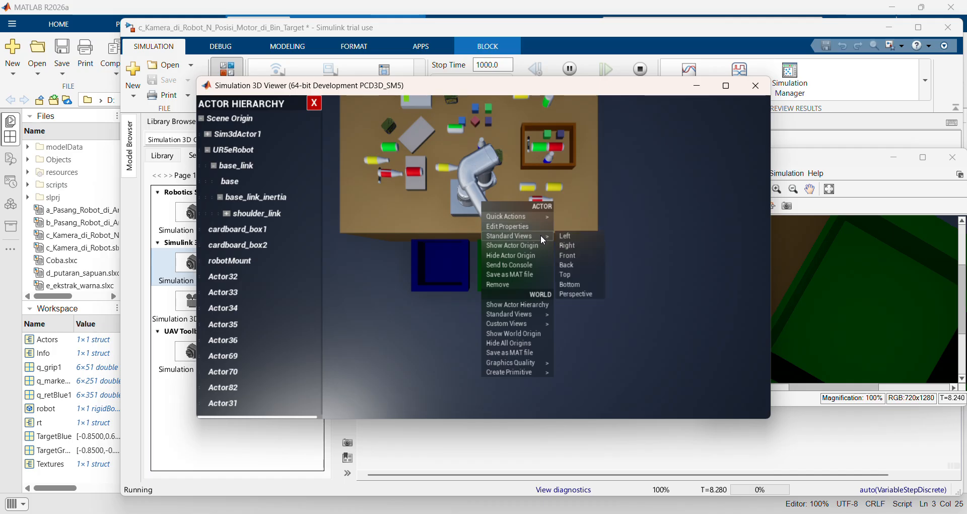
left_click(574, 257)
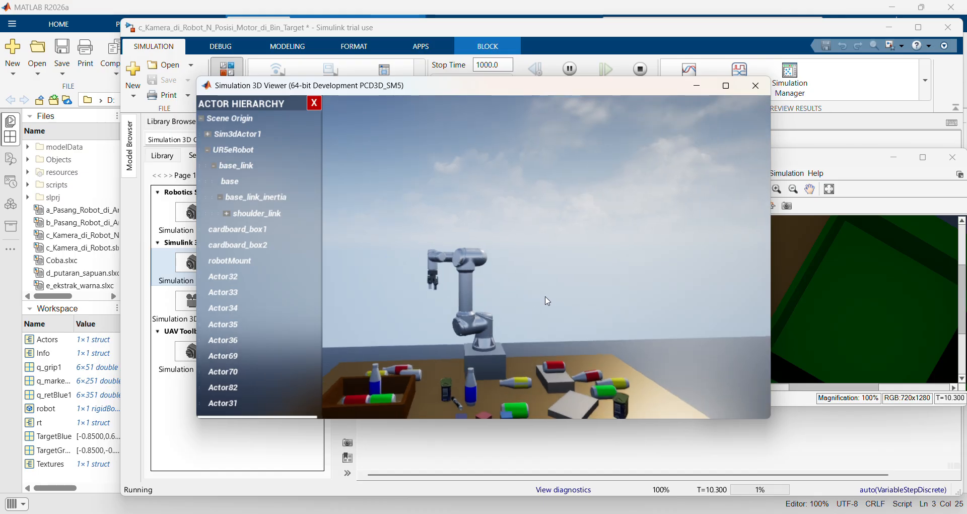
left_click_drag(546, 297, 748, 309)
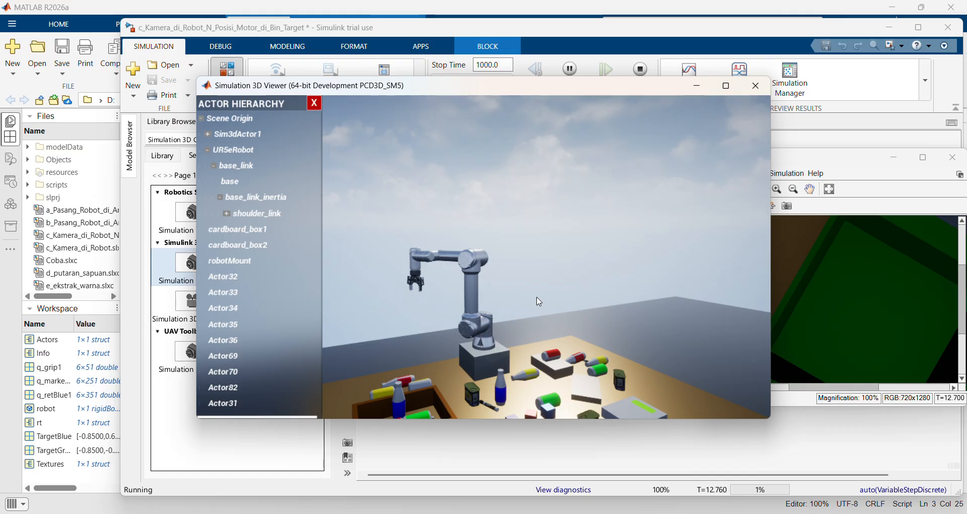
scroll(538, 301, "down", 3)
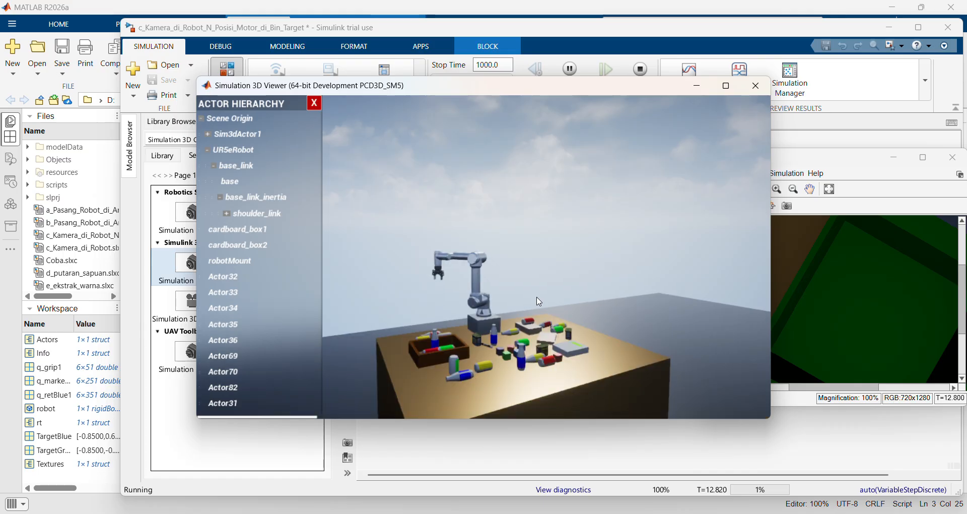
scroll(539, 301, "up", 3)
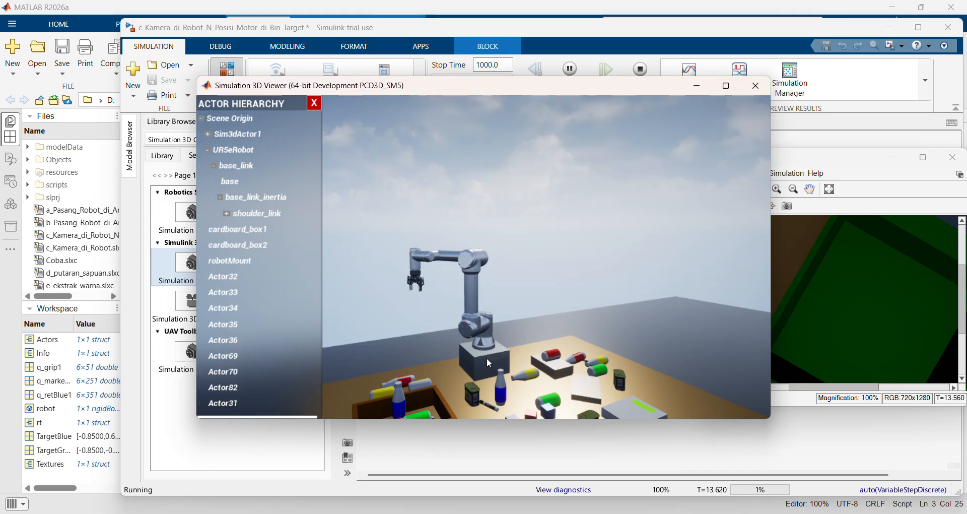
scroll(487, 358, "down", 4)
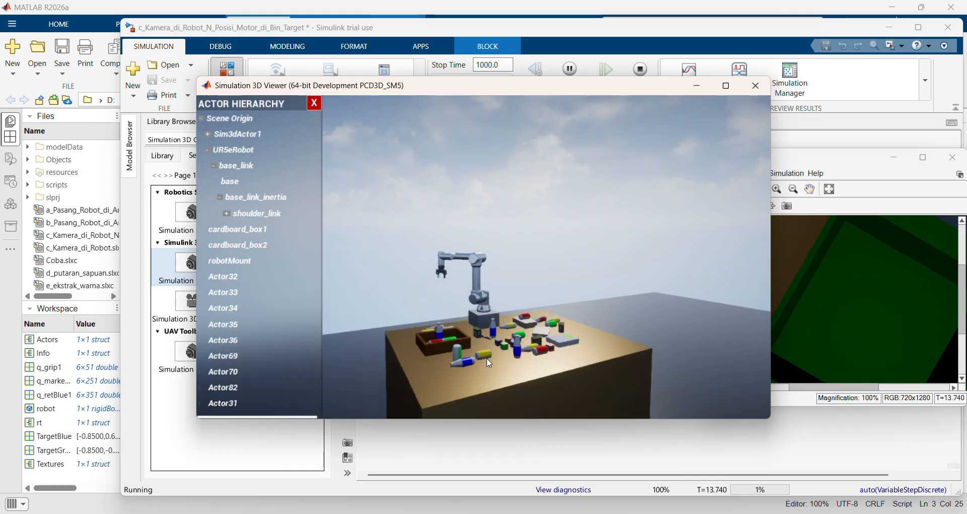
scroll(488, 363, "down", 2)
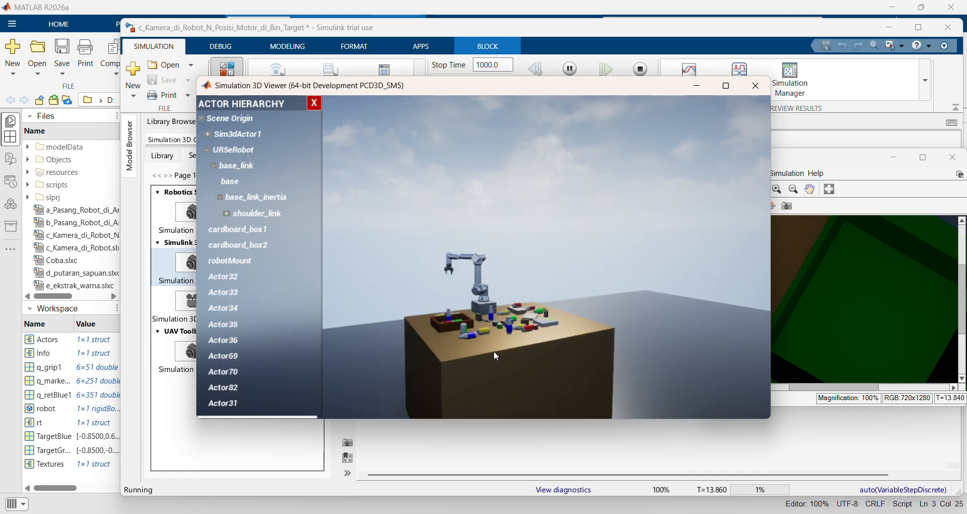
scroll(494, 350, "up", 2)
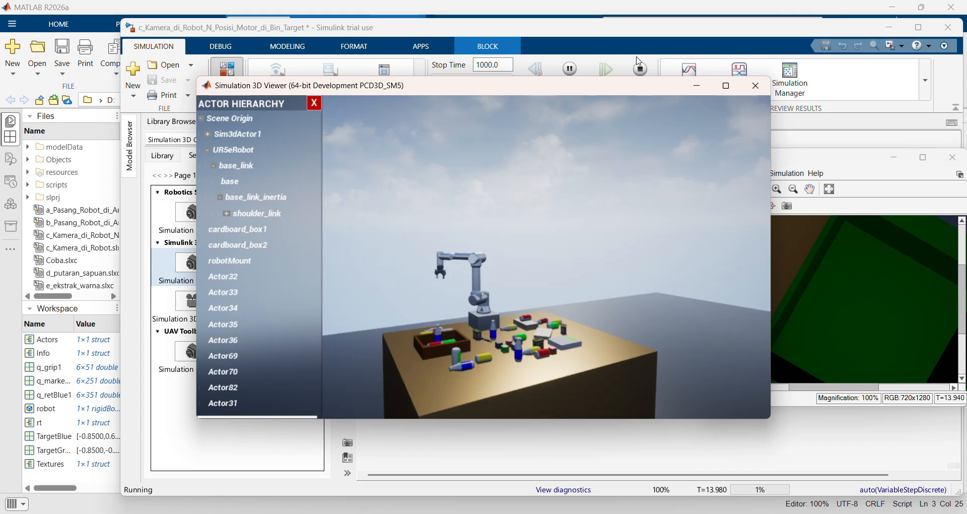
Step: Place the Simulation 3D Viewer and Video Viewer windows side by side and stop the simulation
left_click_drag(612, 95, 515, 101)
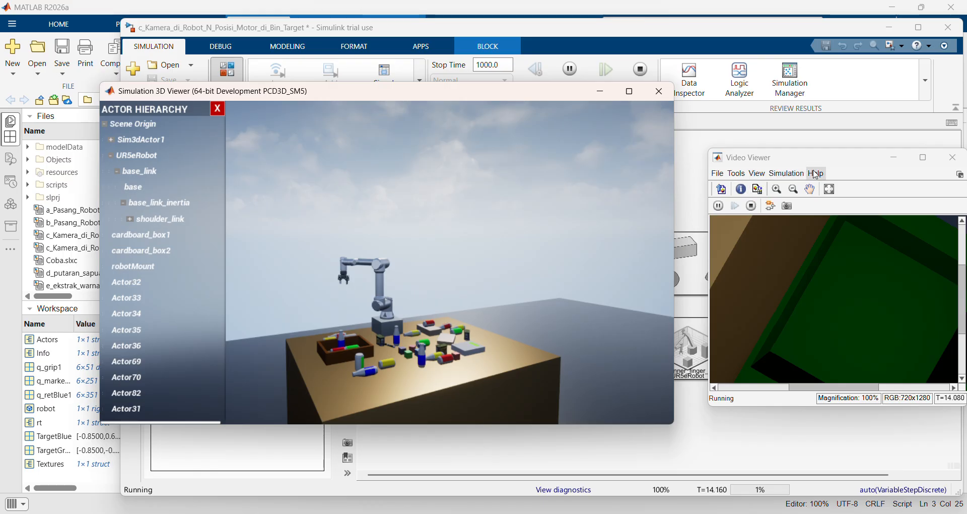
left_click_drag(818, 159, 785, 93)
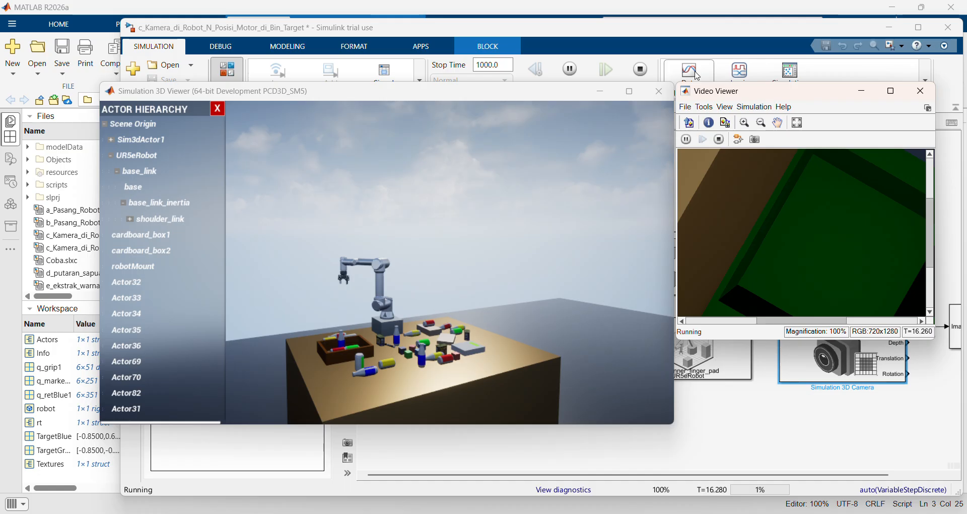
left_click(645, 75)
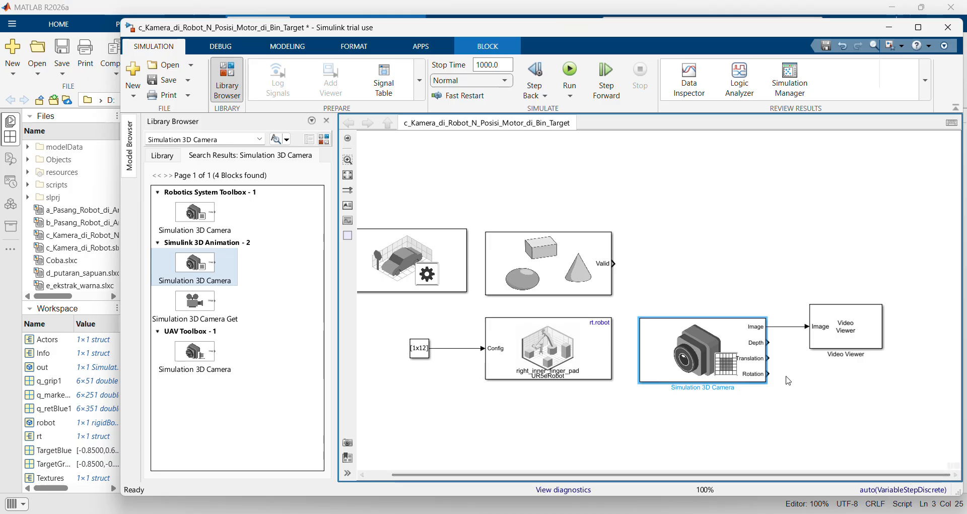
Step: Search the block library for "image viewer"
left_click(688, 349)
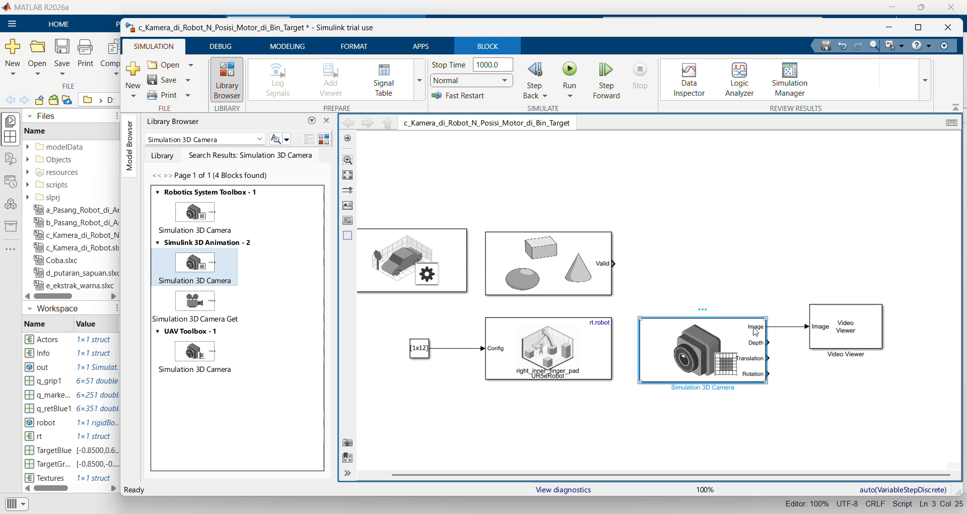
left_click(840, 332)
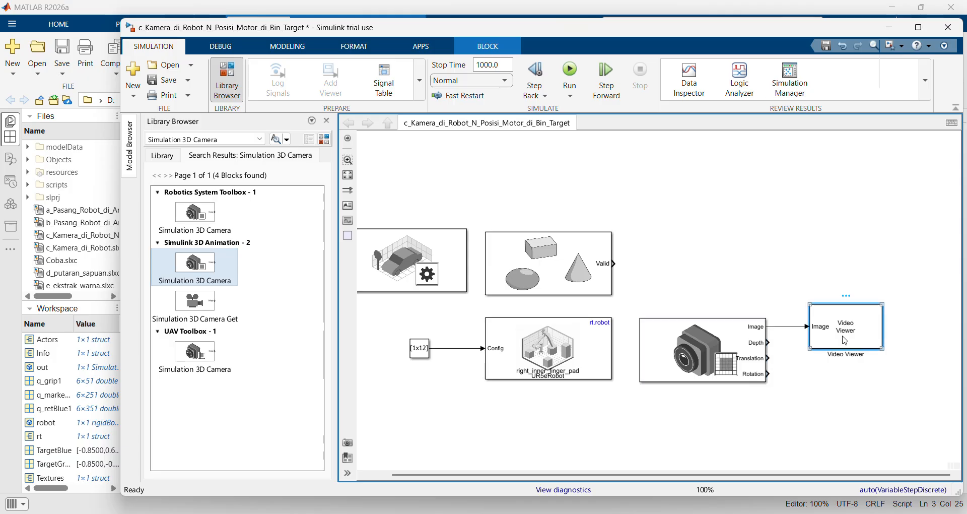
left_click(240, 139)
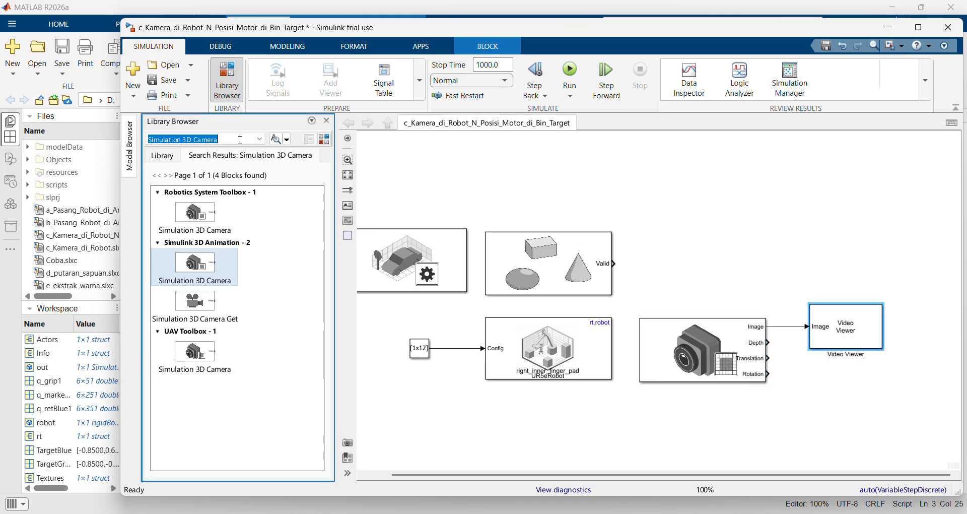
type("image viewer")
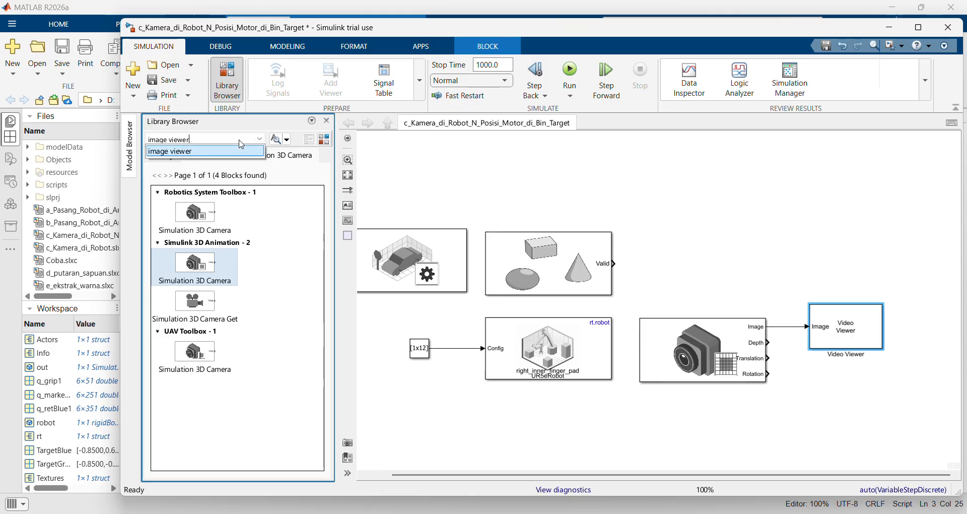
key("Return")
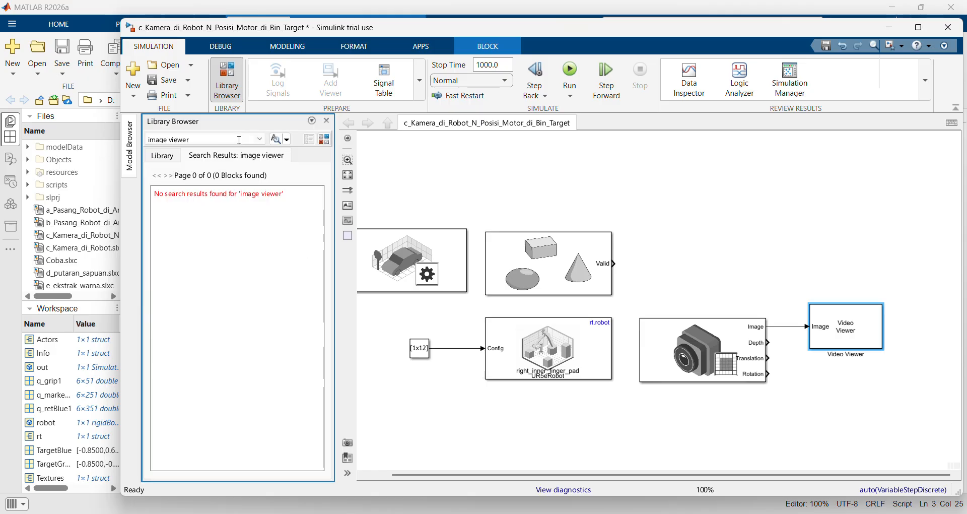
Step: Extend the block library search to "image video viewer"
triple_click(239, 140)
key("Left")
key("Left")
key("Left")
key("Left")
key("Left")
key("Left")
type("video")
key("Return")
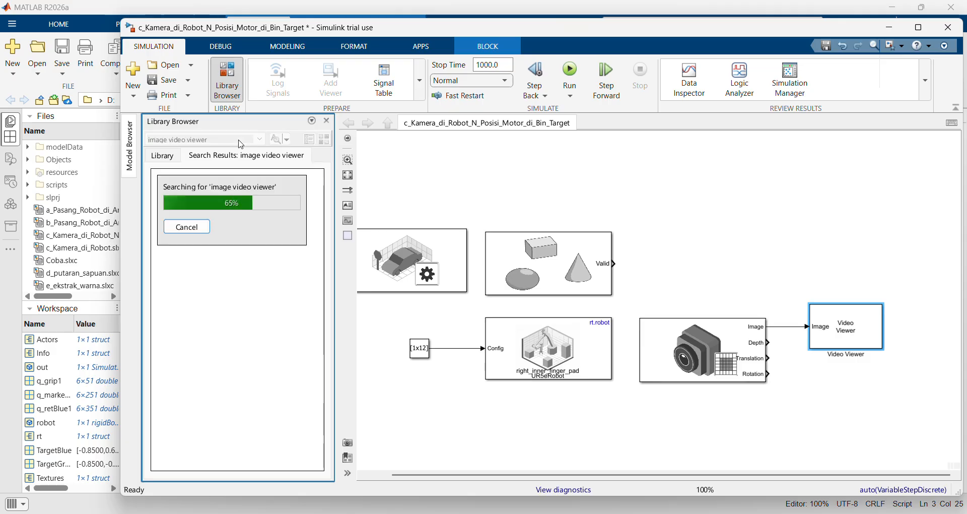
Step: Remove the word "image" from the library search and look for "video viewer" instead
double_click(163, 141)
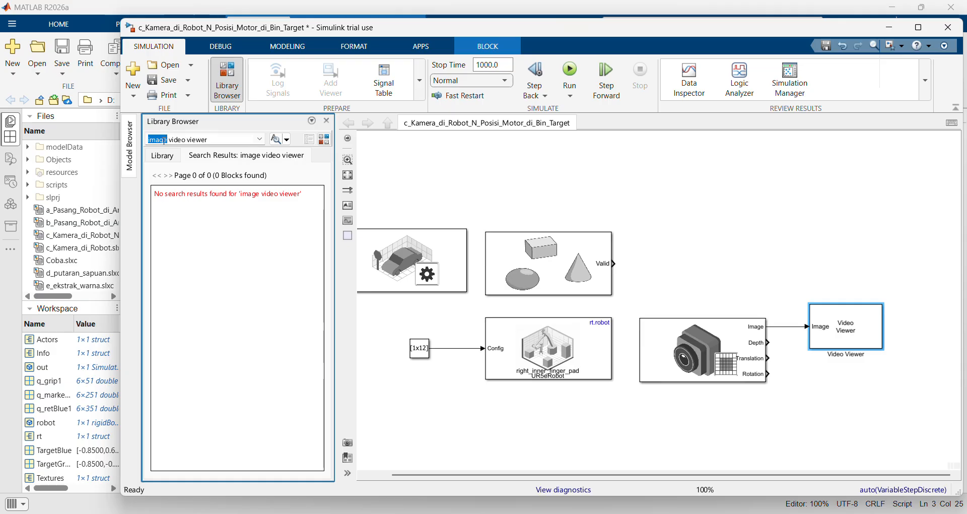
key("BackSpace")
key("Return")
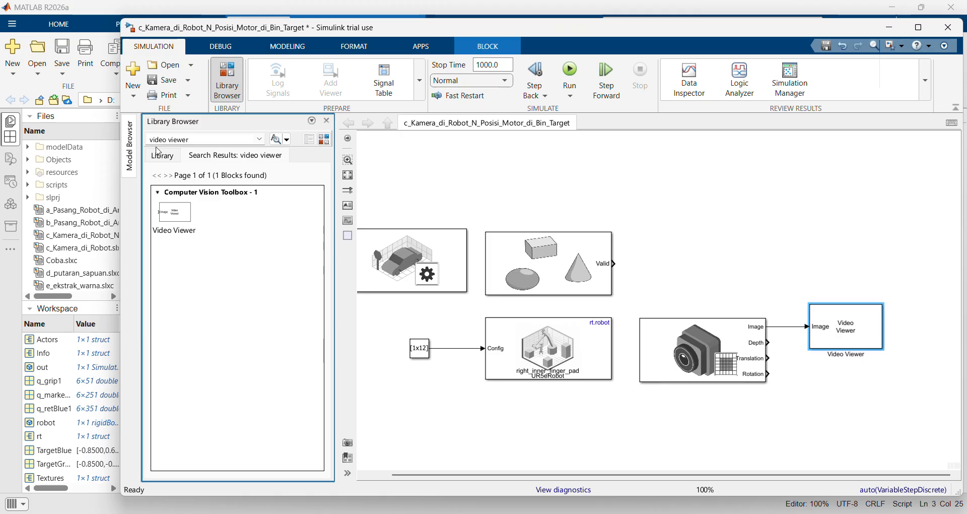
Step: Open the Video Viewer block's image window and move it clear of the Video Viewer block in the model
double_click(841, 340)
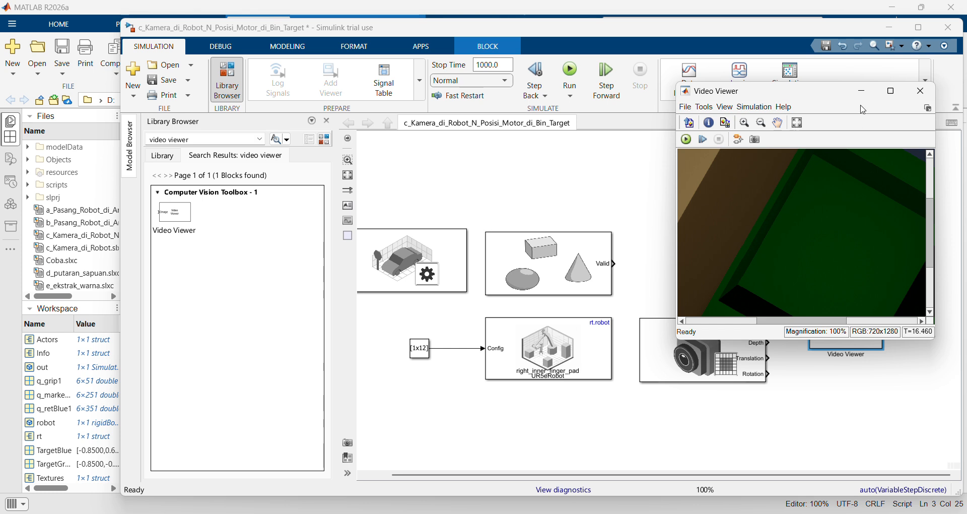
left_click_drag(818, 95, 667, 192)
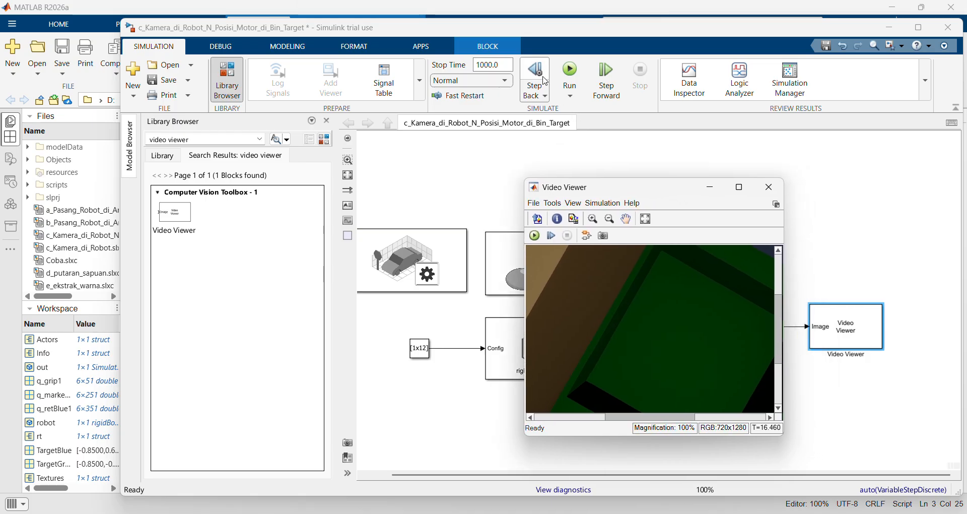